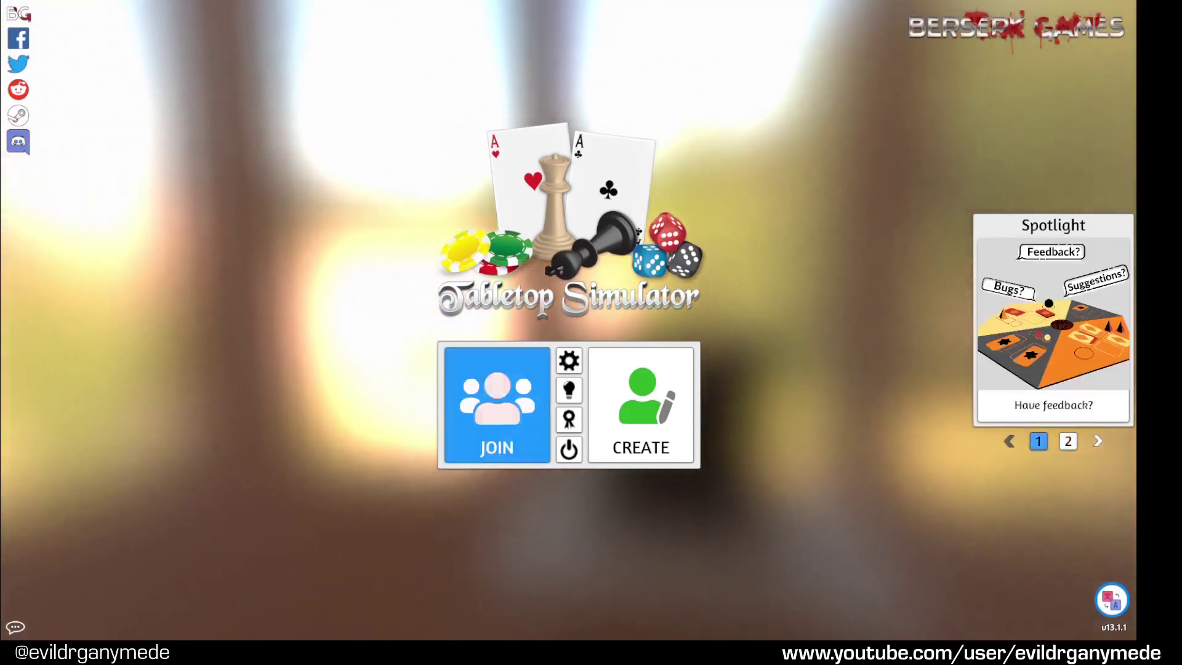
Step: Create a singleplayer game and load the Editable Text Counters workshop mod
{"action": "left_click", "coordinate": [640, 406]}
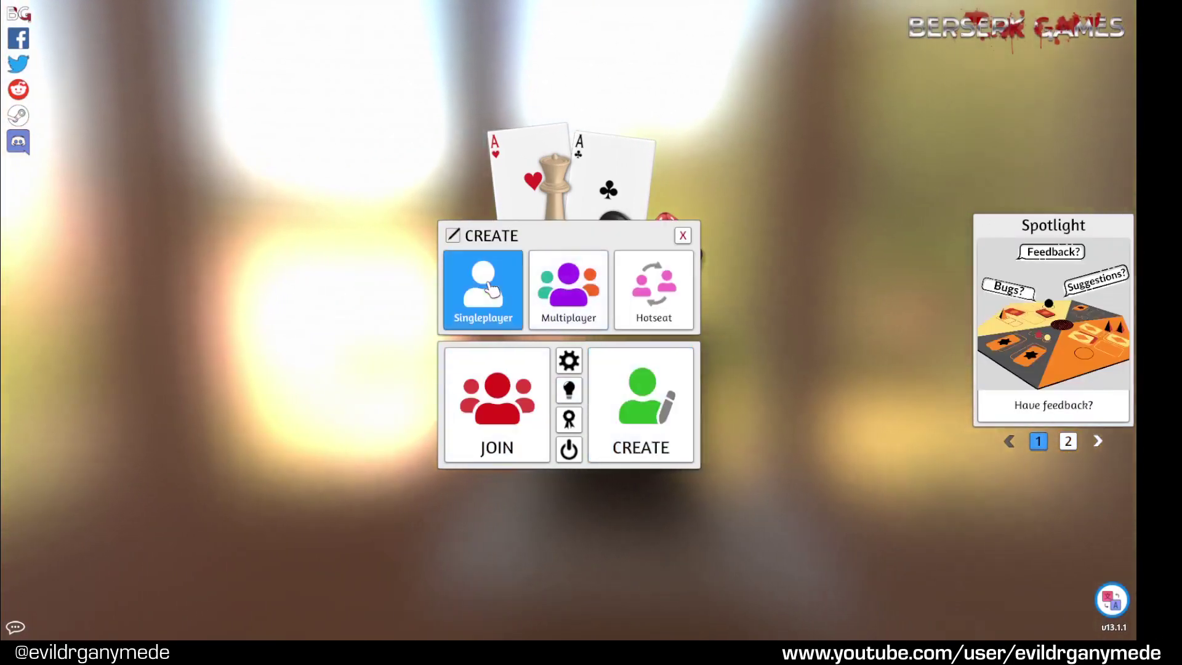
{"action": "left_click", "coordinate": [493, 289]}
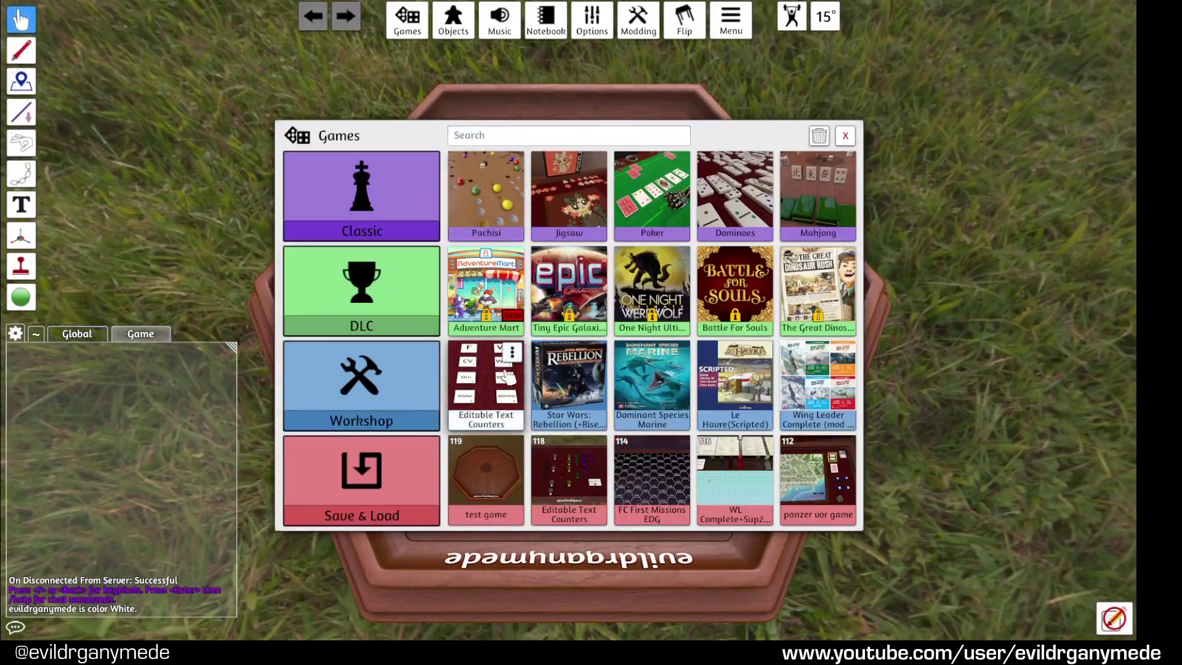
{"action": "left_click", "coordinate": [500, 406]}
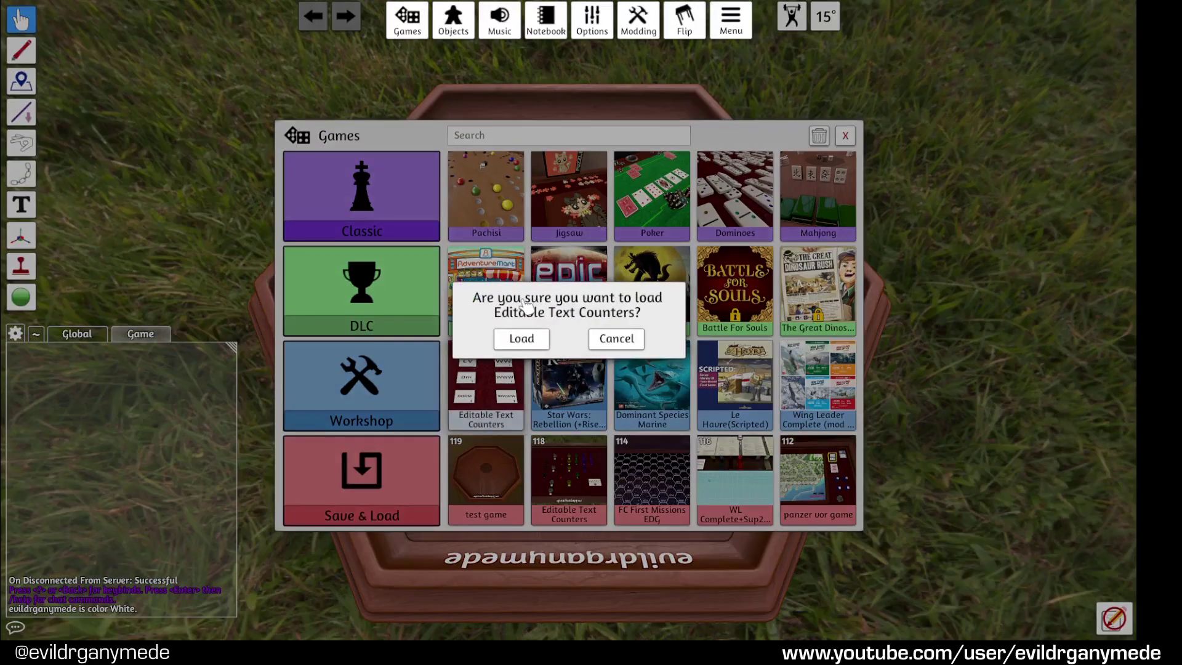
{"action": "key", "text": "Return"}
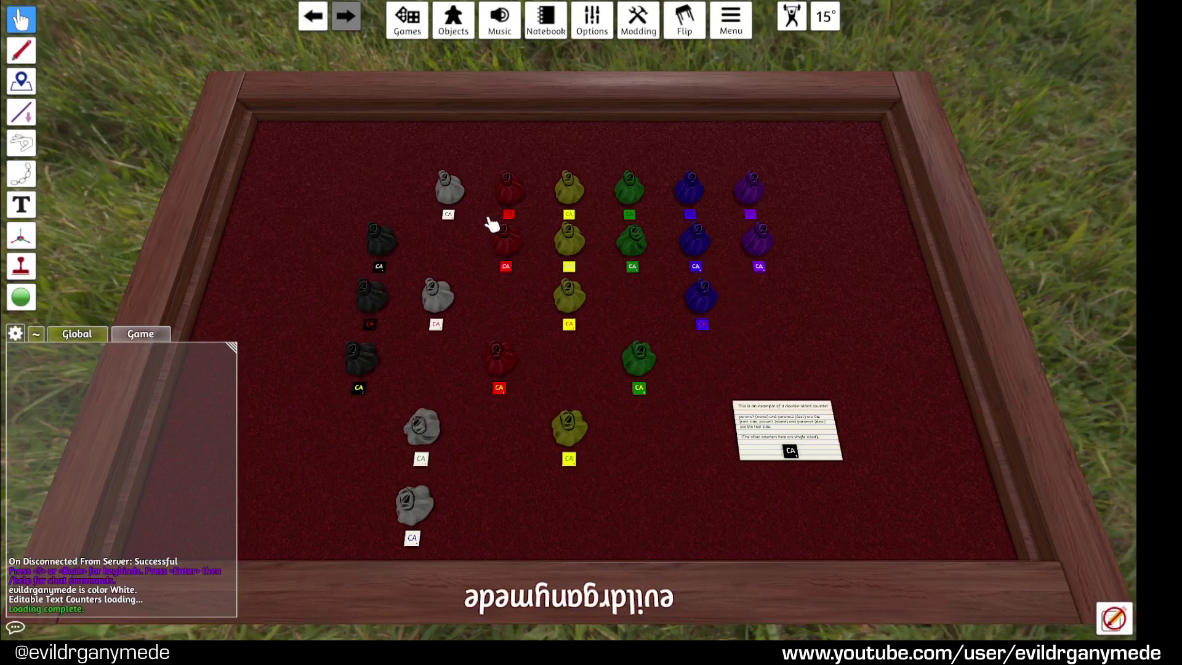
Step: Examine the coloured bags and the sample counter in front of each one across the table
{"action": "scroll", "coordinate": [470, 281], "scroll_direction": "up", "scroll_amount": 8}
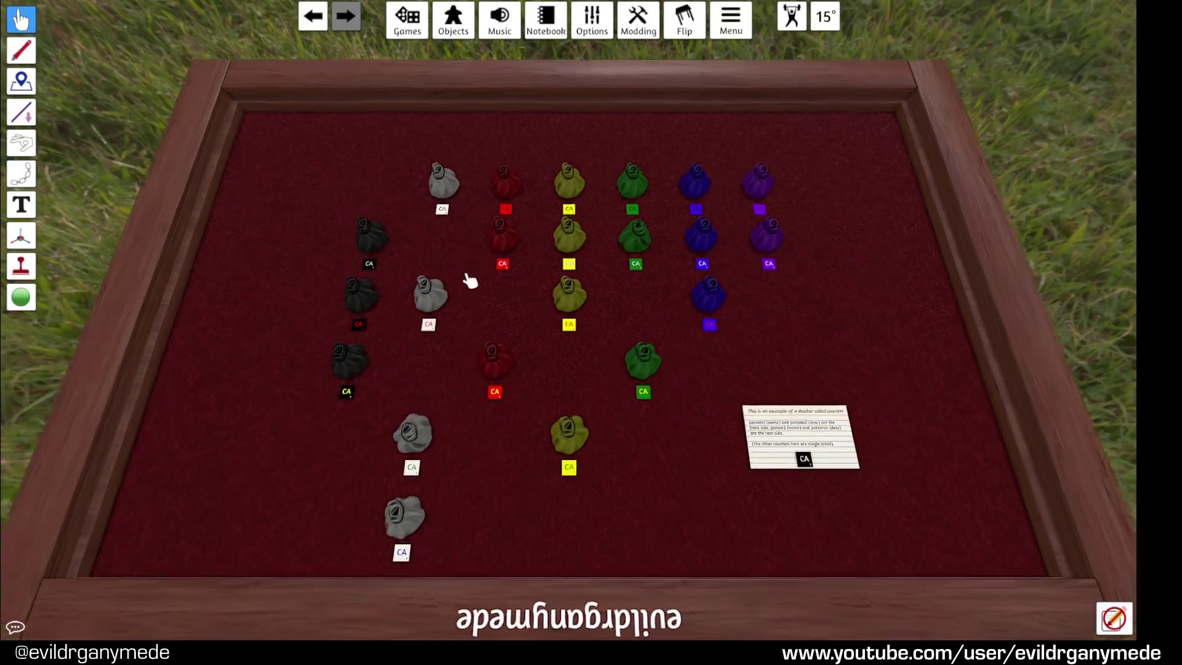
{"action": "key", "text": "s"}
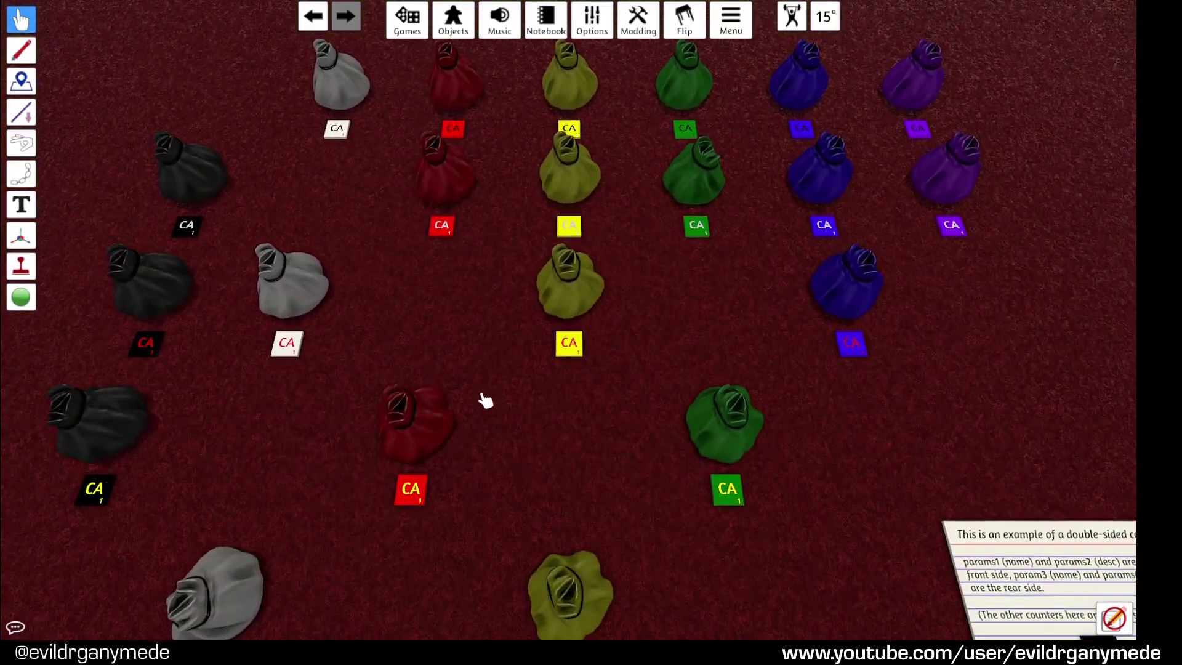
{"action": "key", "text": "w"}
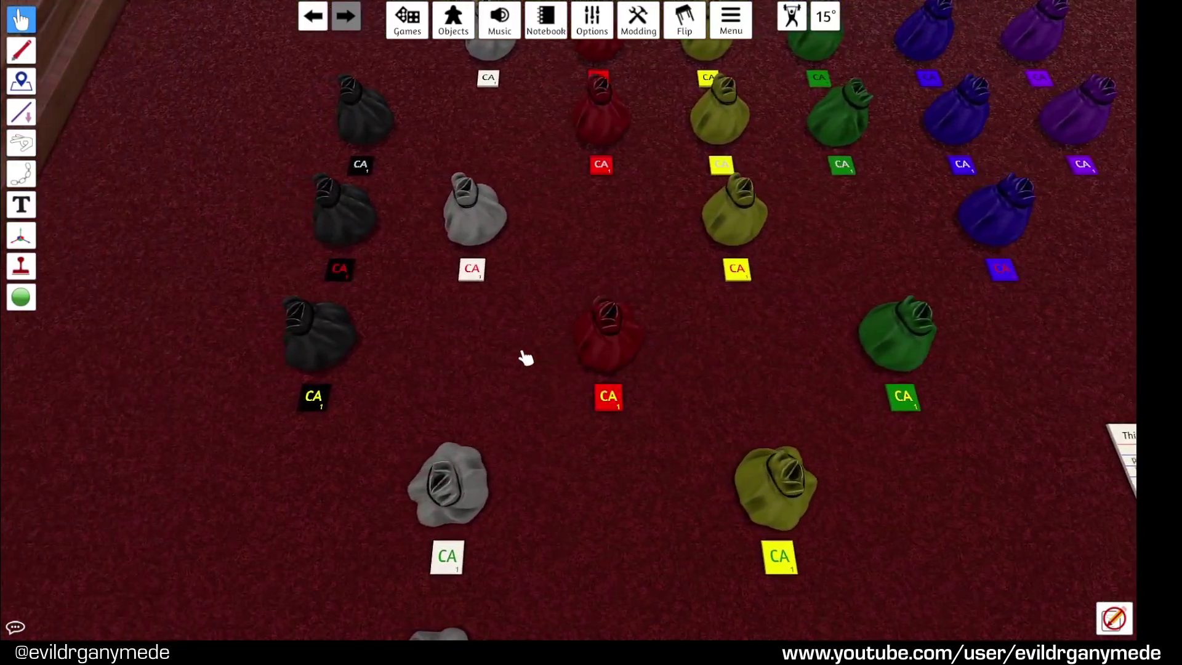
{"action": "key", "text": "d"}
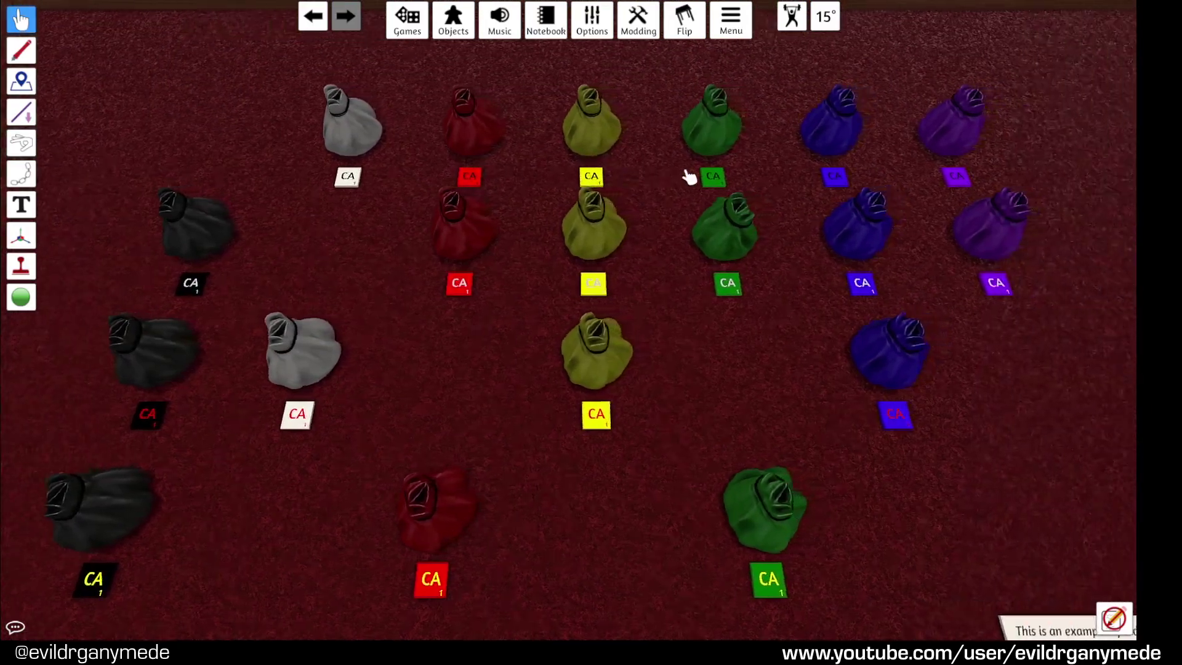
{"action": "key", "text": "a"}
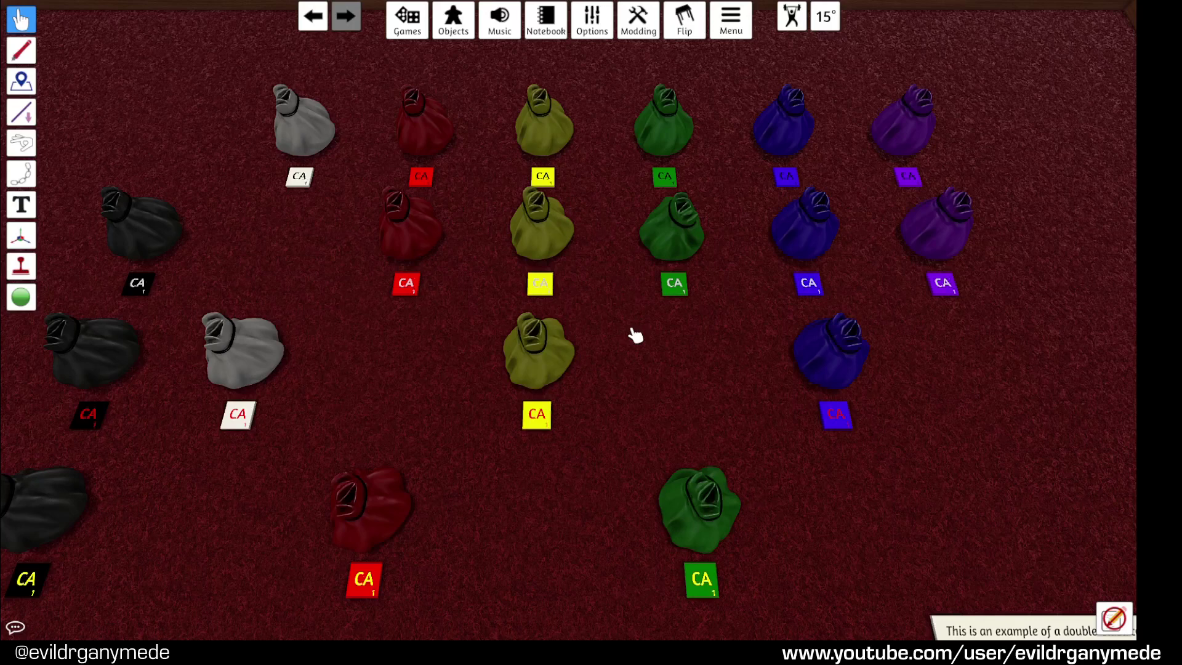
{"action": "key", "text": "s"}
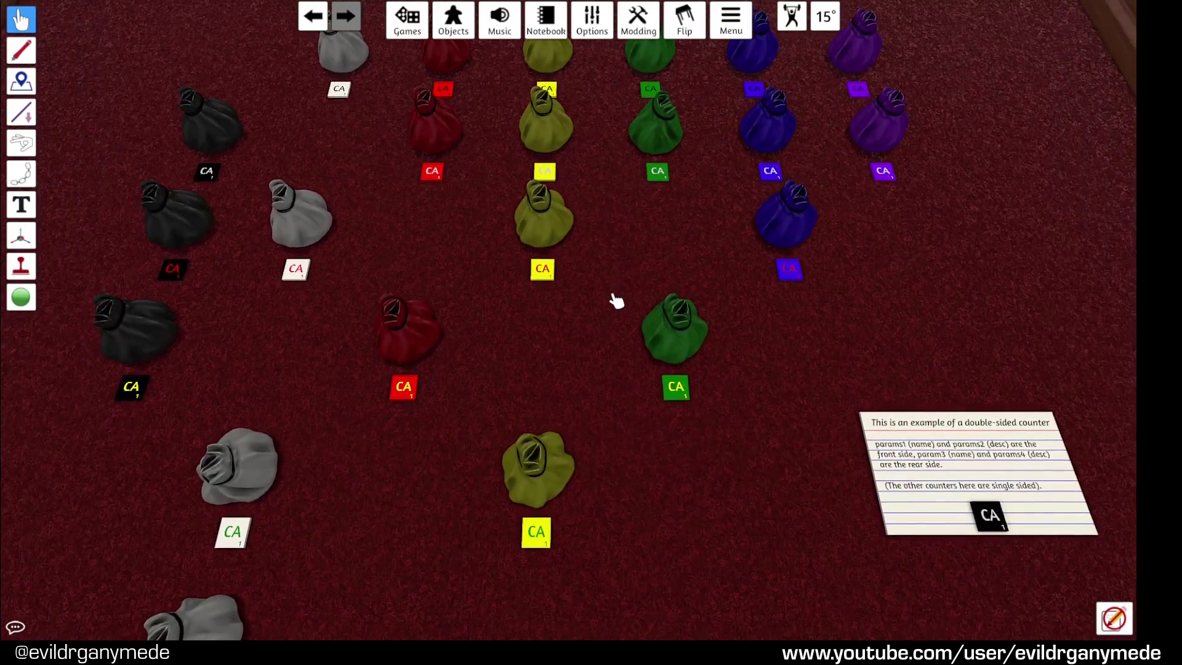
{"action": "key", "text": "w"}
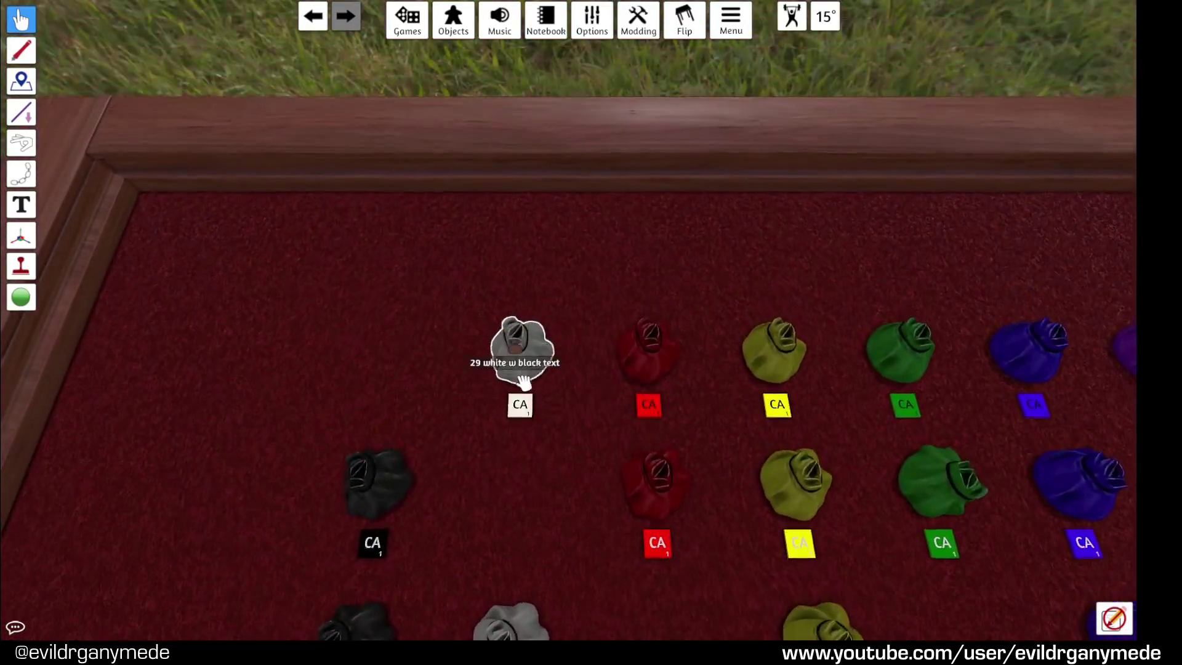
{"action": "key", "text": "s"}
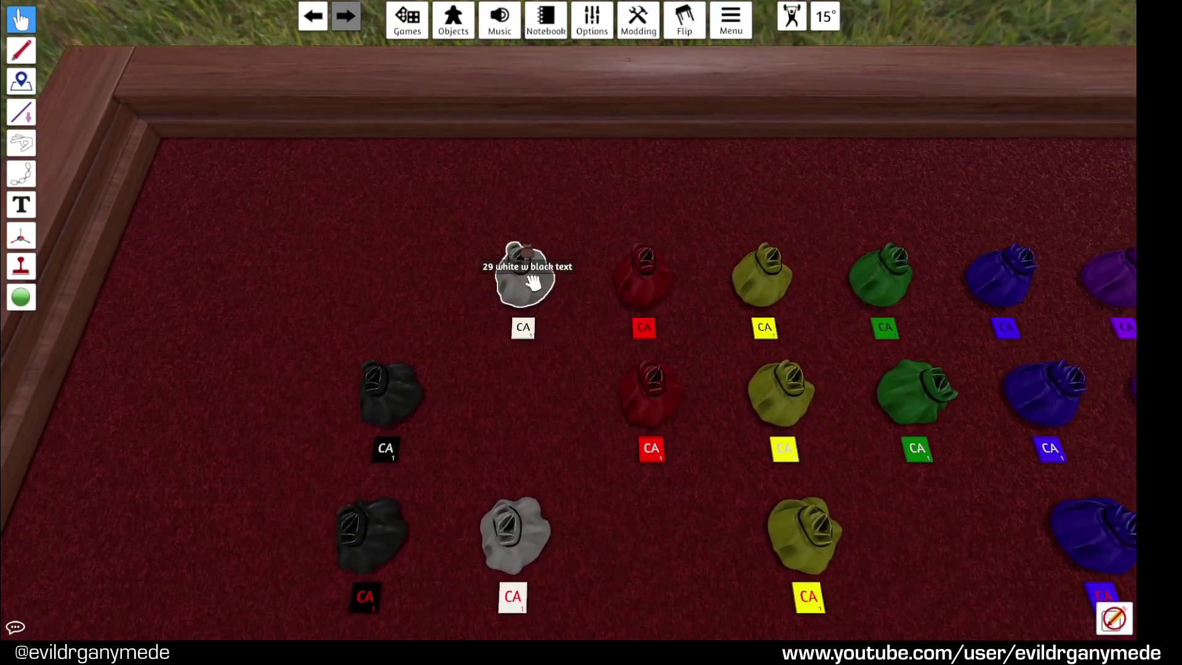
Step: Save the "white w black text" bag as a saved object in the root folder under its existing name
{"action": "right_click", "coordinate": [533, 282]}
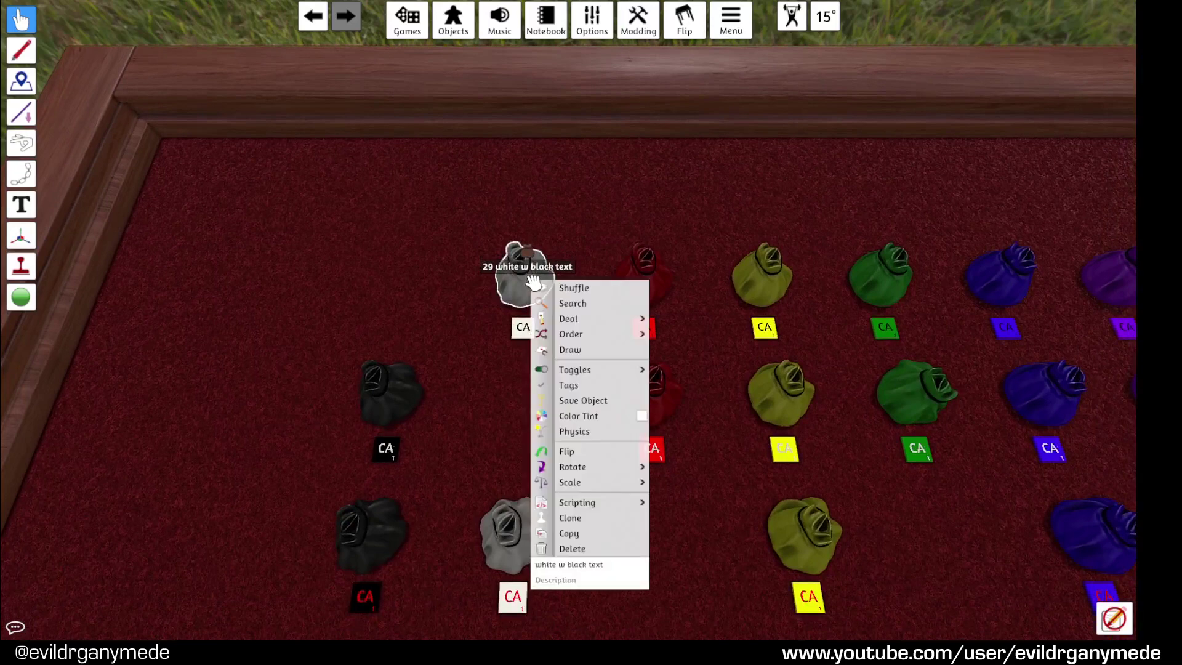
{"action": "left_click", "coordinate": [584, 401]}
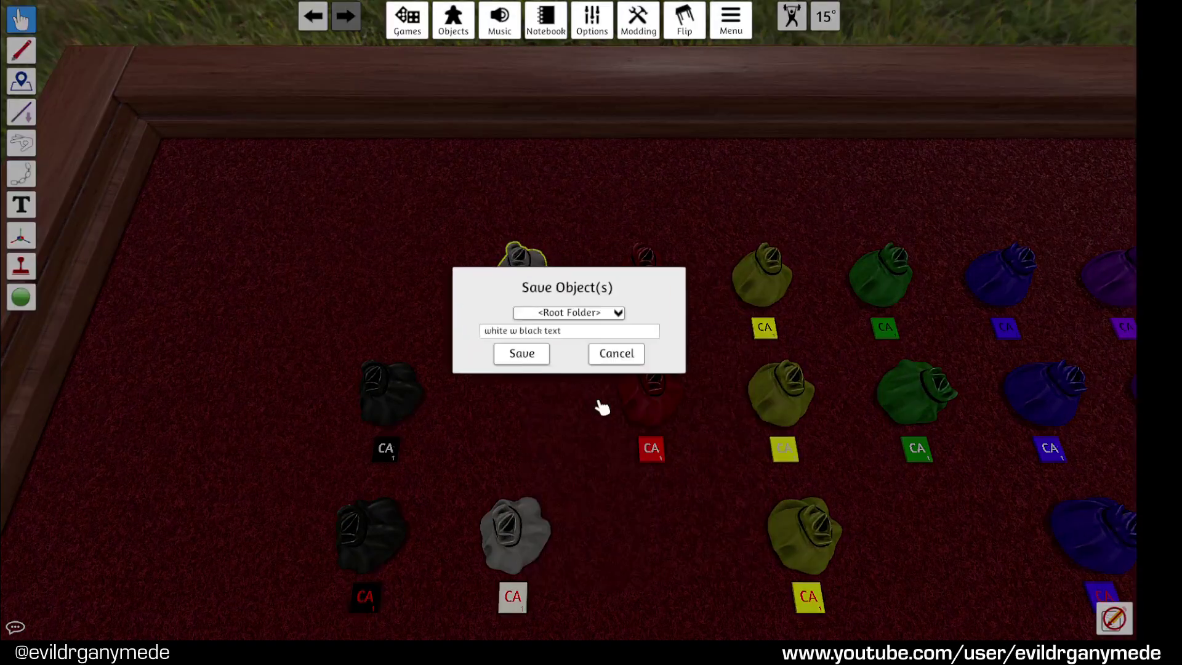
{"action": "left_click", "coordinate": [533, 356]}
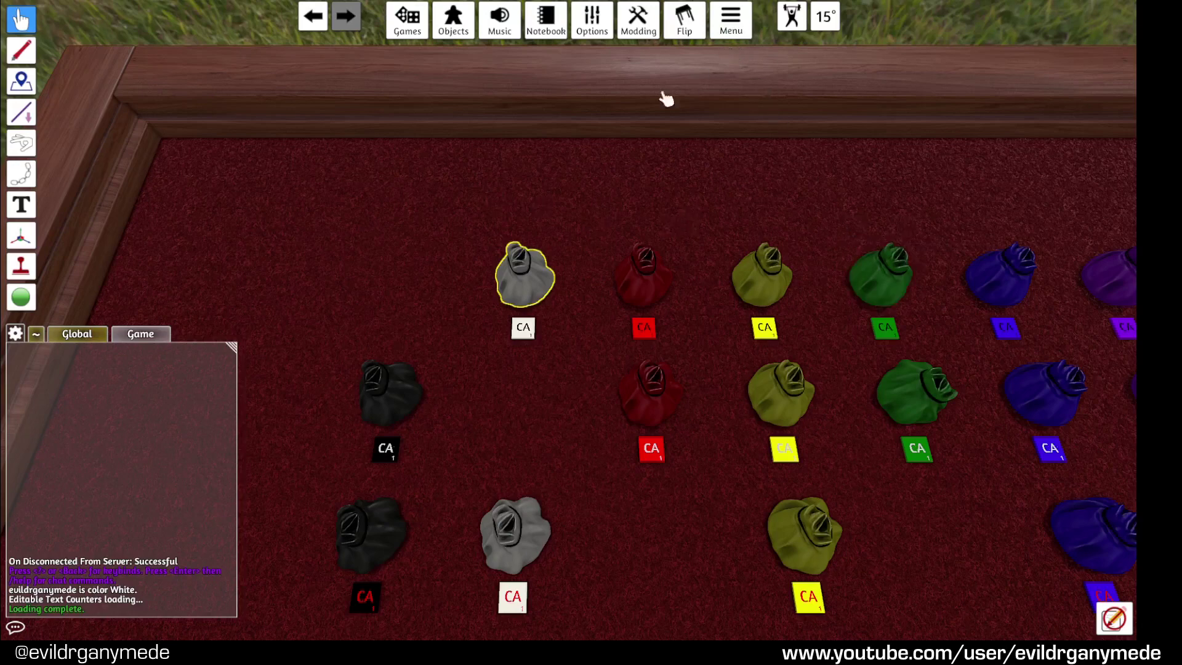
Step: Leave the Editable Text Counters game and return to the main menu
{"action": "left_click", "coordinate": [731, 18]}
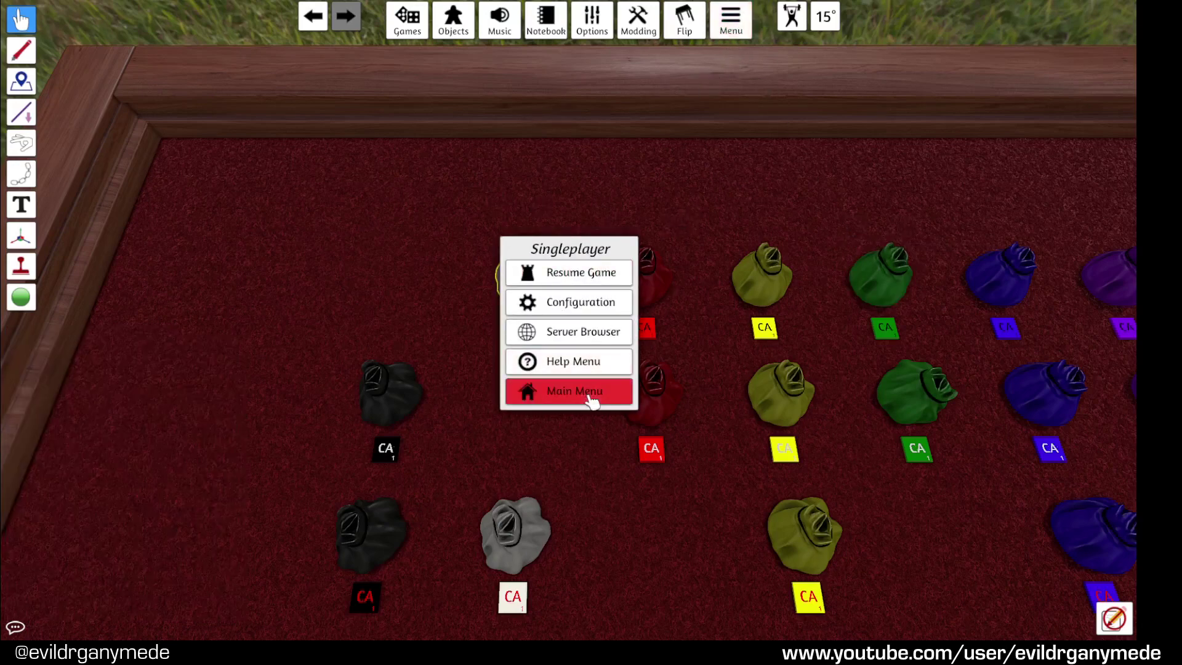
{"action": "left_click", "coordinate": [581, 390]}
{"action": "left_click", "coordinate": [523, 338]}
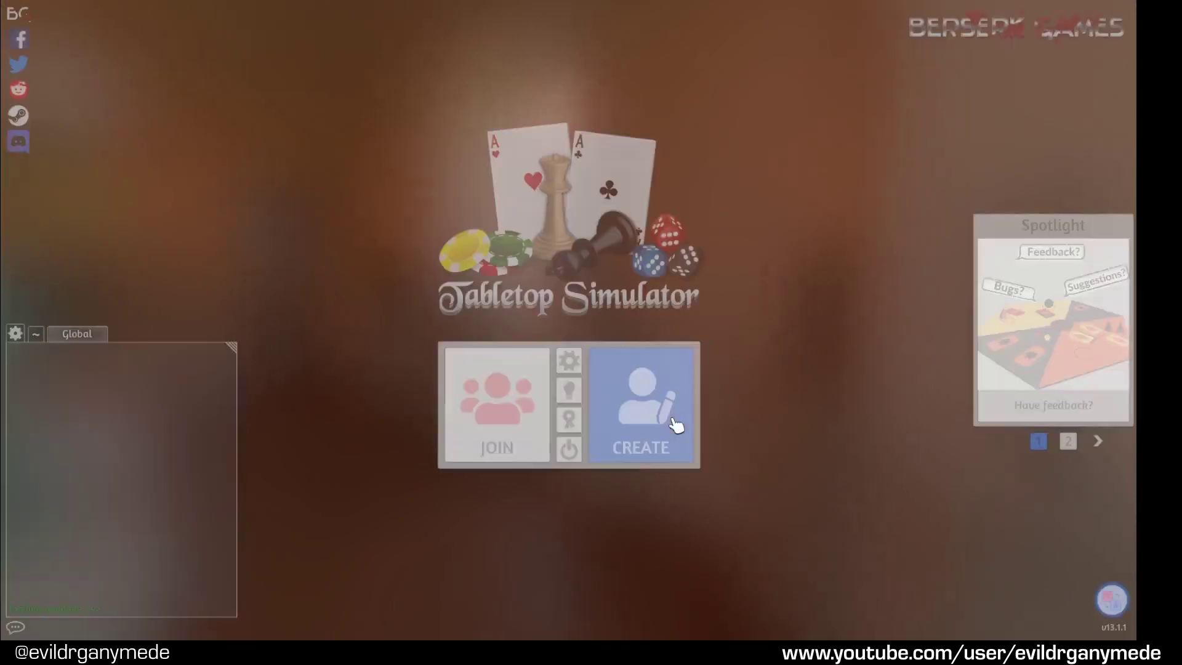
Step: Create another singleplayer game and load the saved game "test game"
{"action": "left_click", "coordinate": [640, 423]}
{"action": "left_click", "coordinate": [482, 288]}
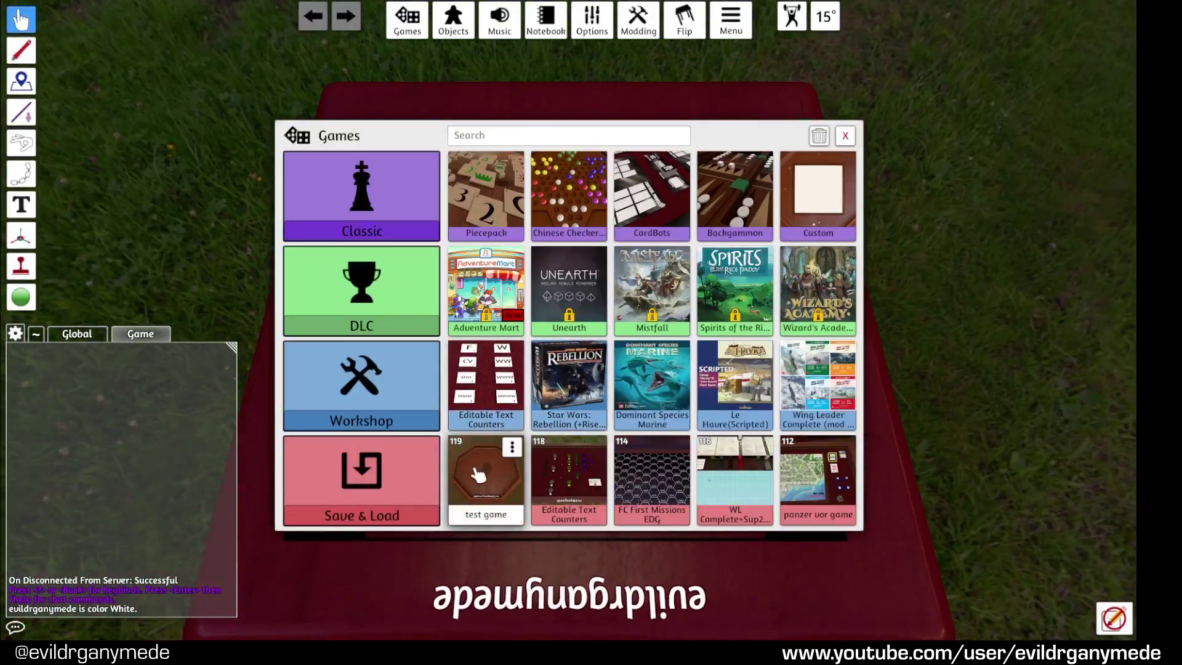
{"action": "left_click", "coordinate": [489, 488]}
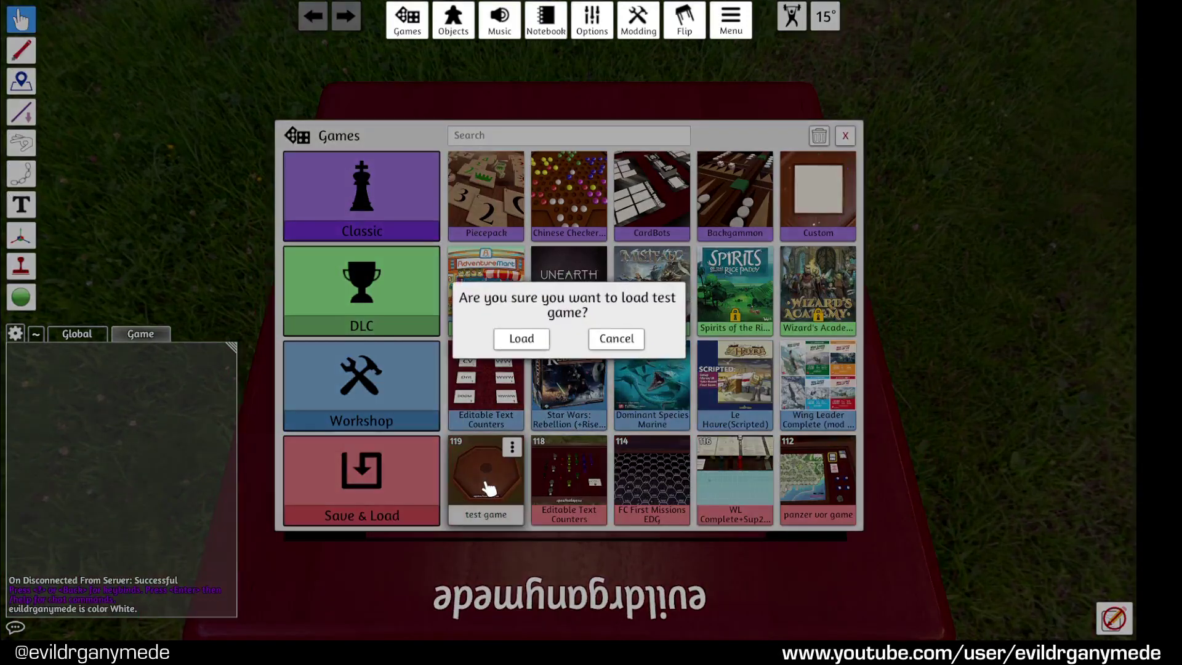
{"action": "left_click", "coordinate": [522, 339]}
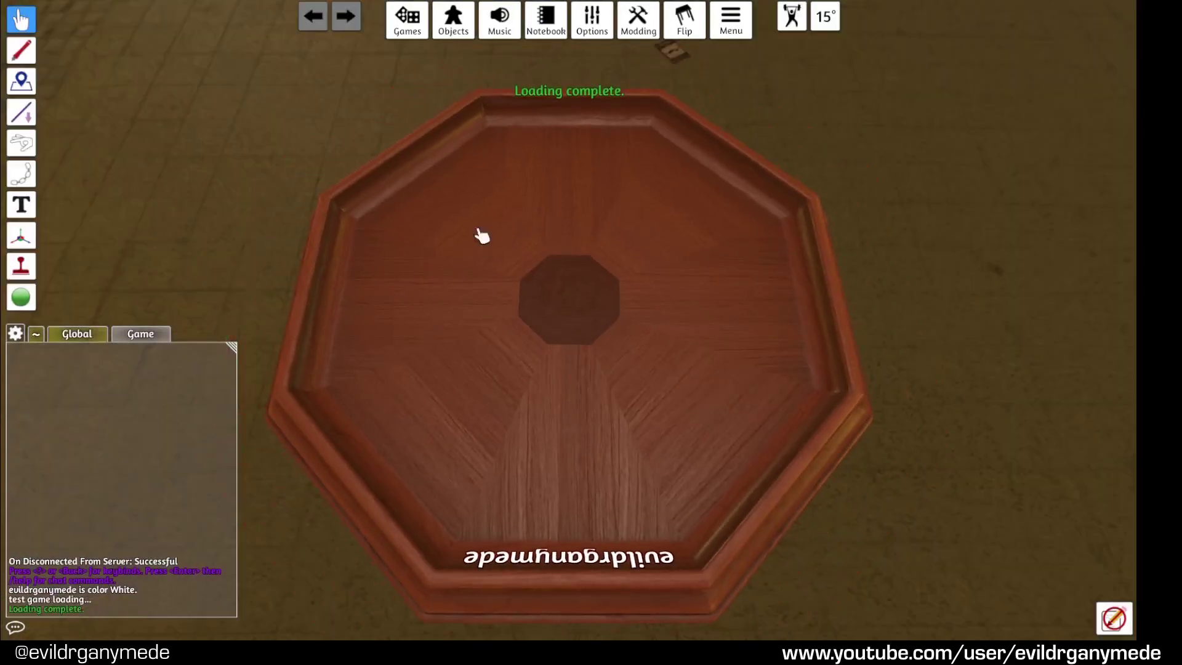
Step: Place the saved object "white w black text" on the table just beside its centre and close the object library
{"action": "scroll", "coordinate": [572, 277], "scroll_direction": "up", "scroll_amount": 2}
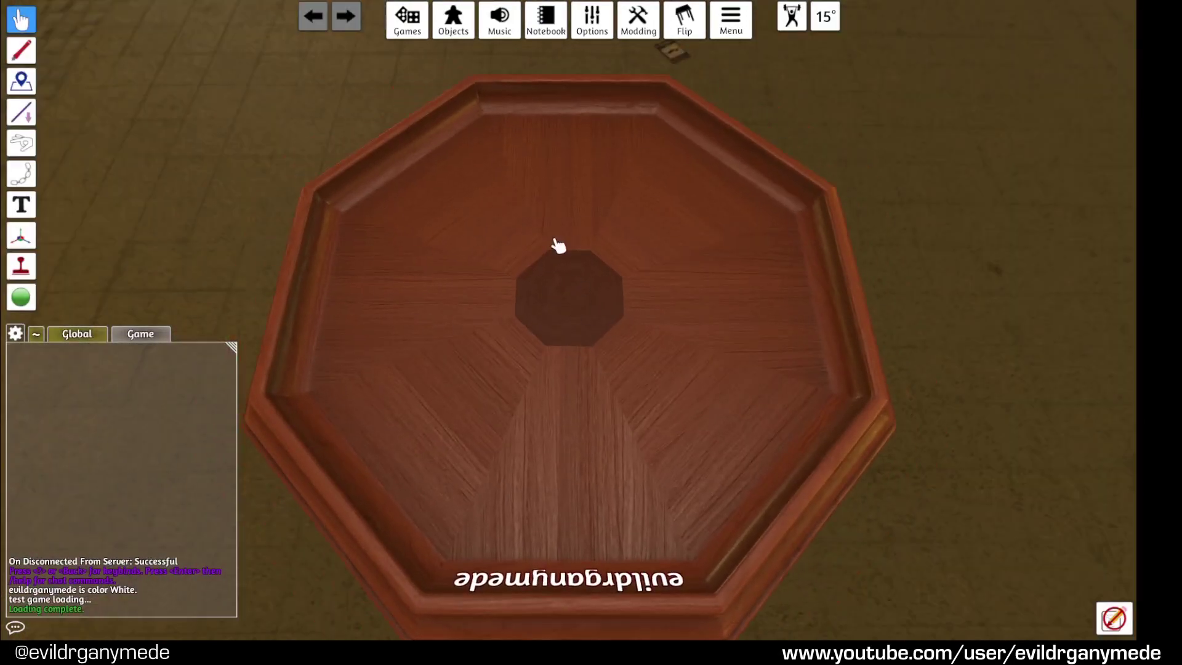
{"action": "left_click", "coordinate": [453, 28]}
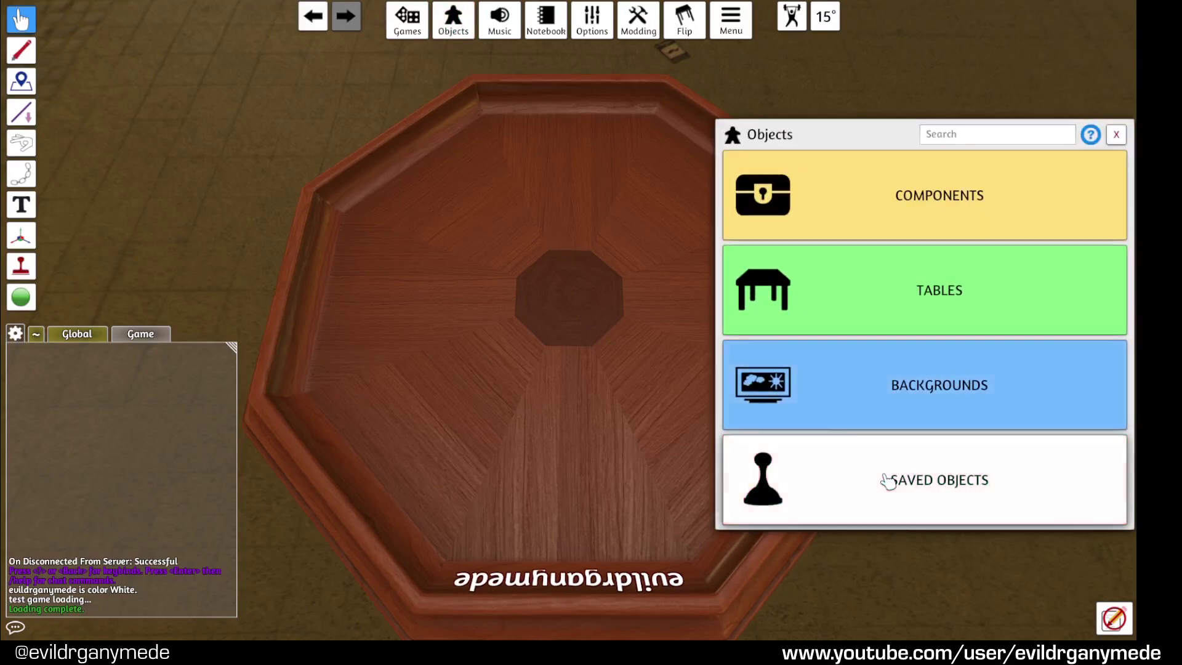
{"action": "left_click", "coordinate": [873, 478]}
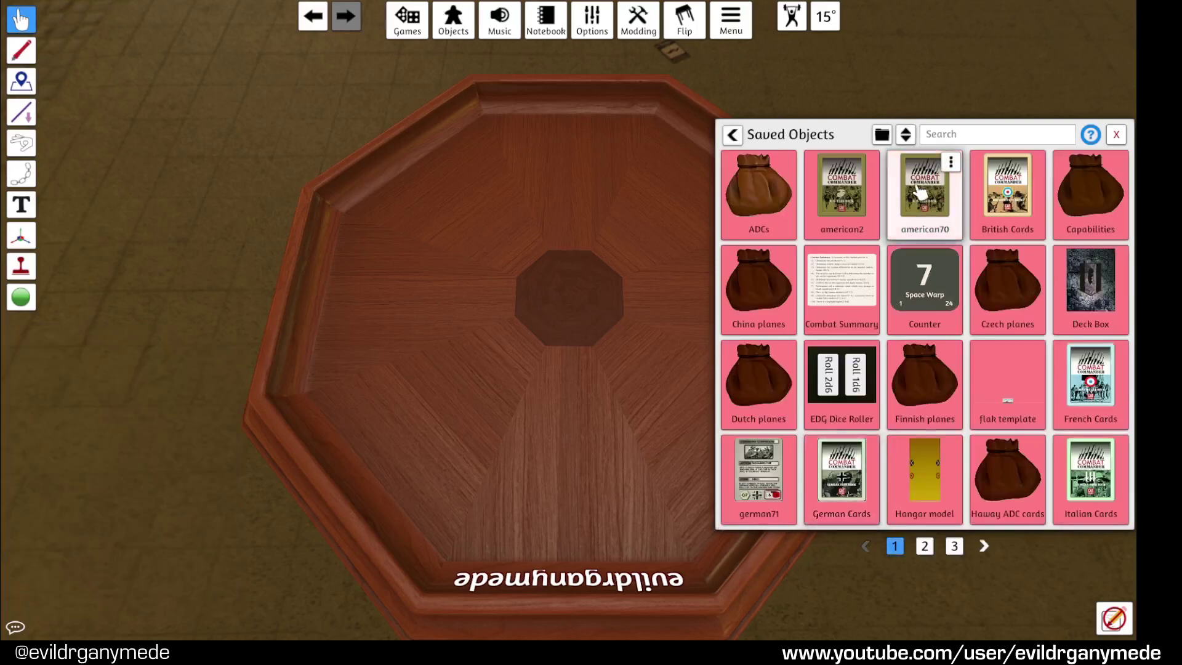
{"action": "scroll", "coordinate": [991, 289], "scroll_direction": "down", "scroll_amount": 2}
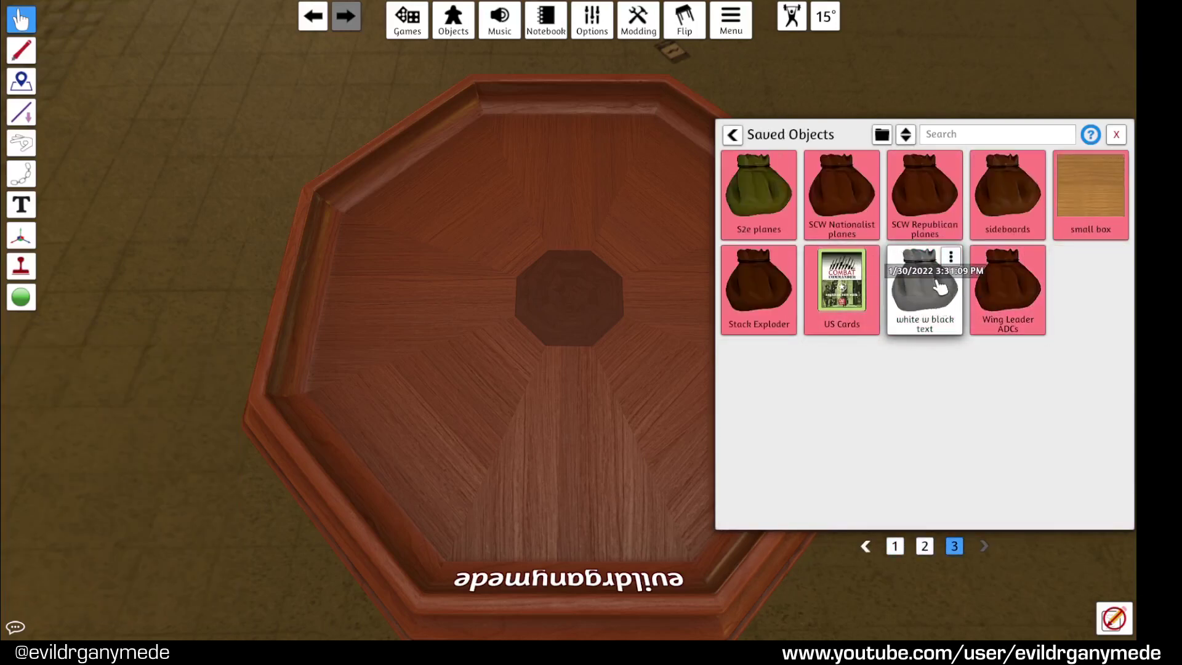
{"action": "left_click_drag", "start_coordinate": [925, 311], "coordinate": [530, 307]}
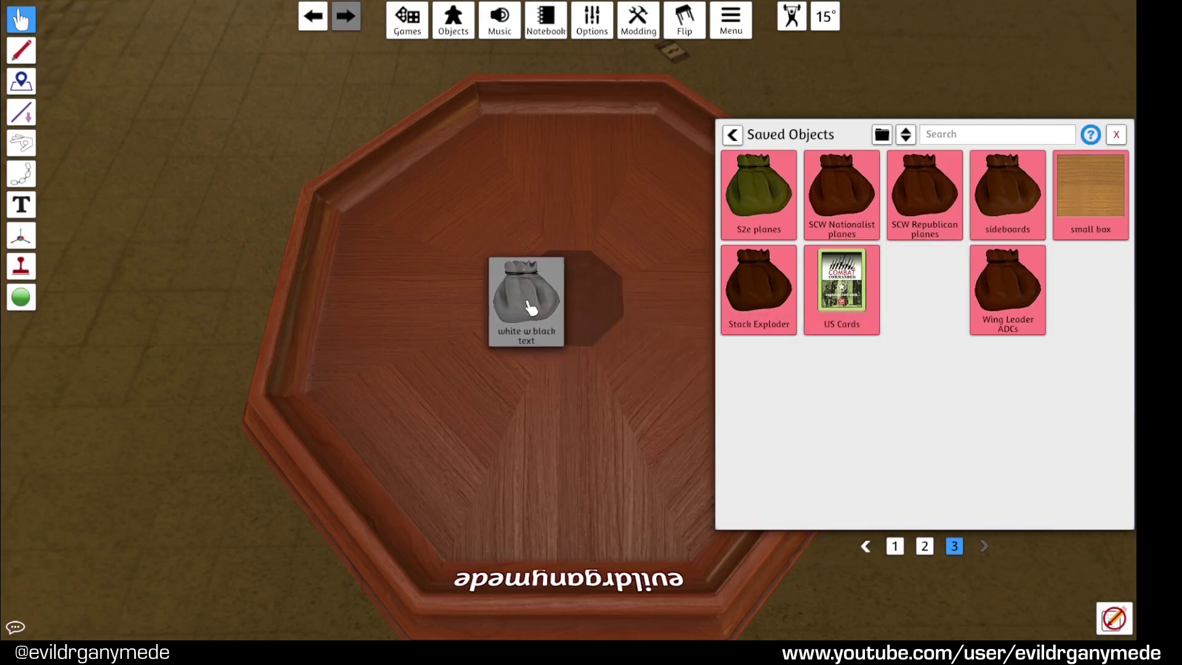
{"action": "left_click_drag", "start_coordinate": [531, 308], "coordinate": [528, 307]}
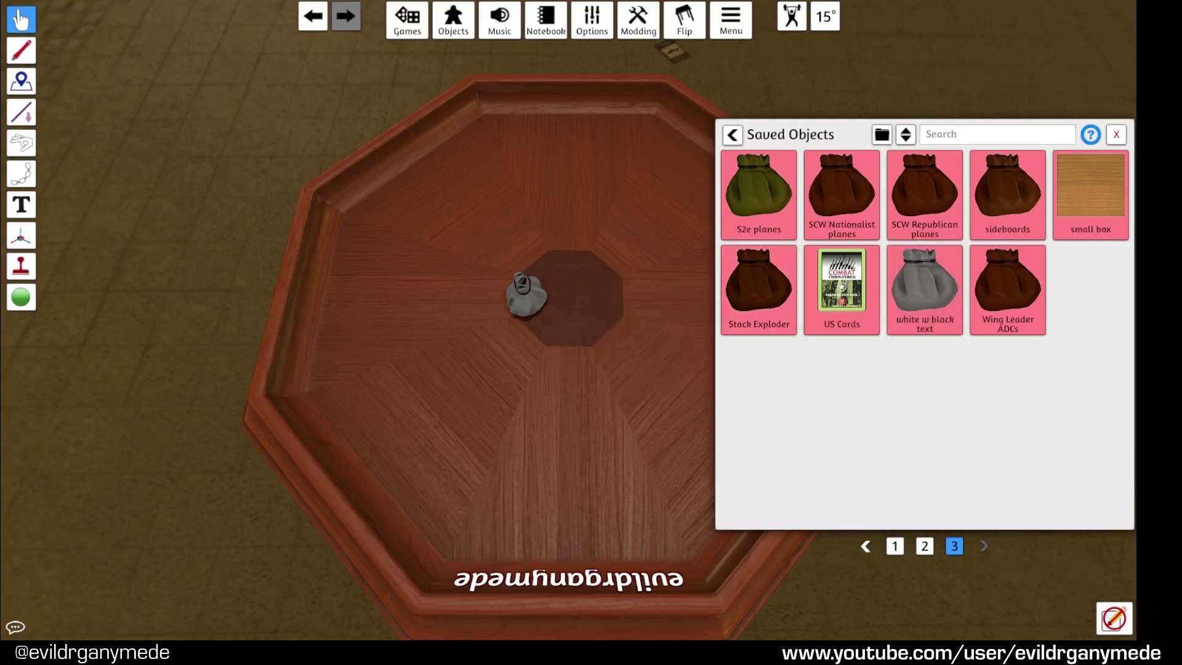
{"action": "left_click", "coordinate": [1115, 134]}
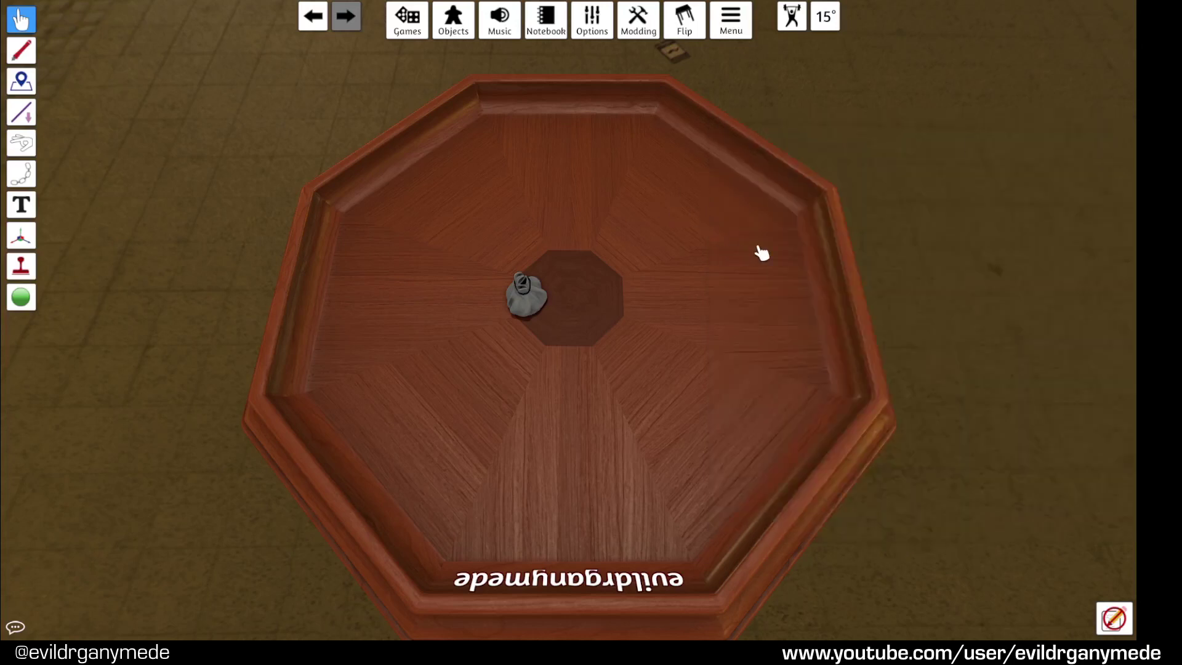
Step: Inspect the name and description fields of the F, Drn and DOOM counters
{"action": "scroll", "coordinate": [761, 252], "scroll_direction": "up", "scroll_amount": 6}
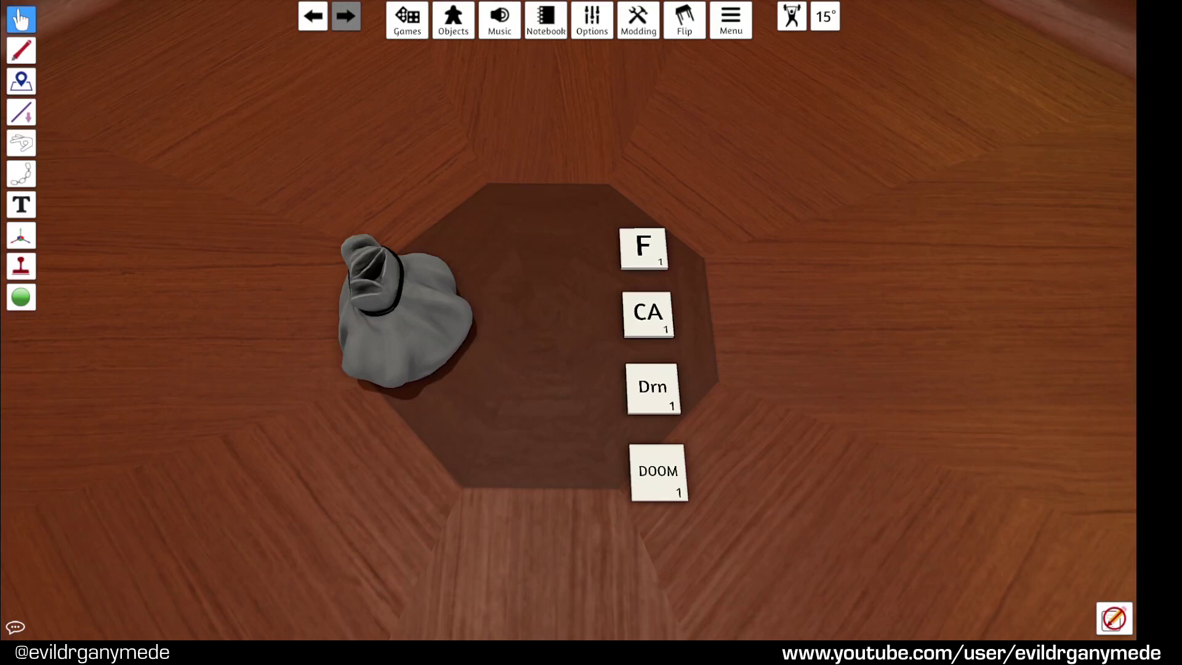
{"action": "right_click", "coordinate": [657, 254]}
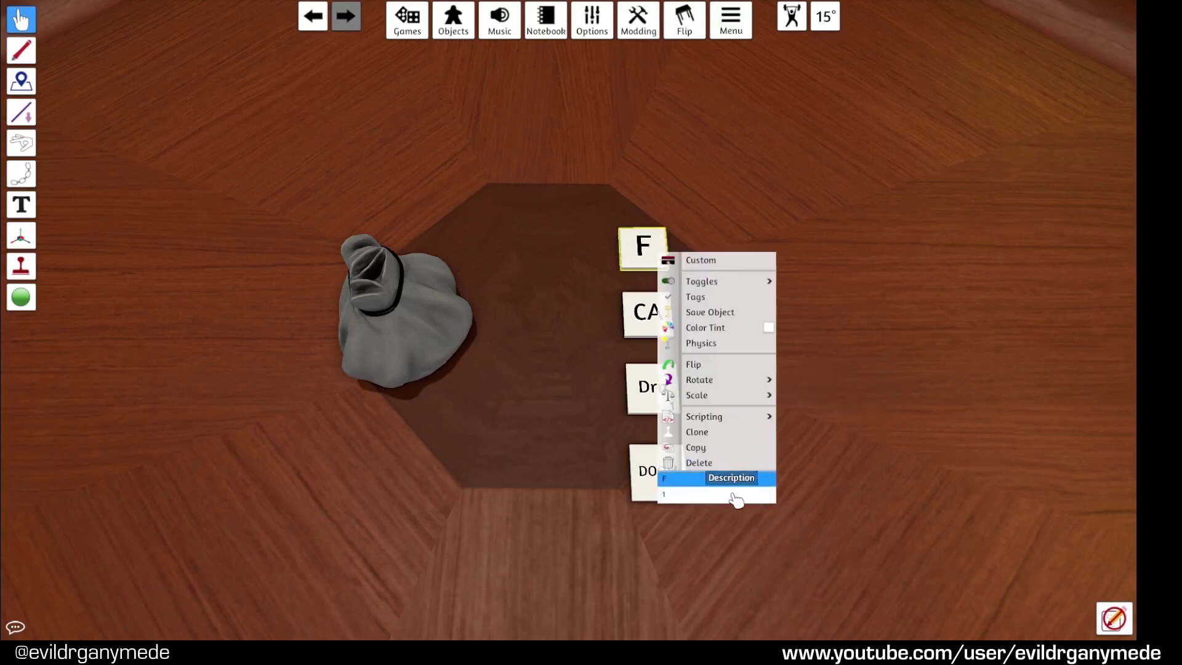
{"action": "left_click", "coordinate": [903, 343]}
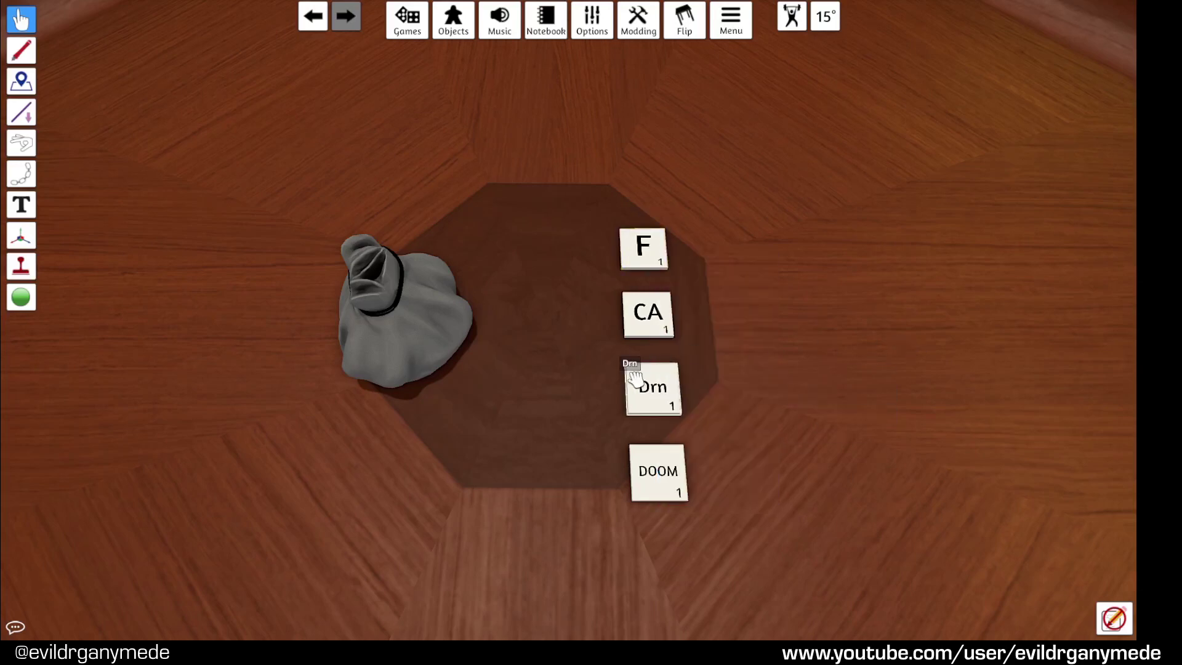
{"action": "right_click", "coordinate": [654, 390]}
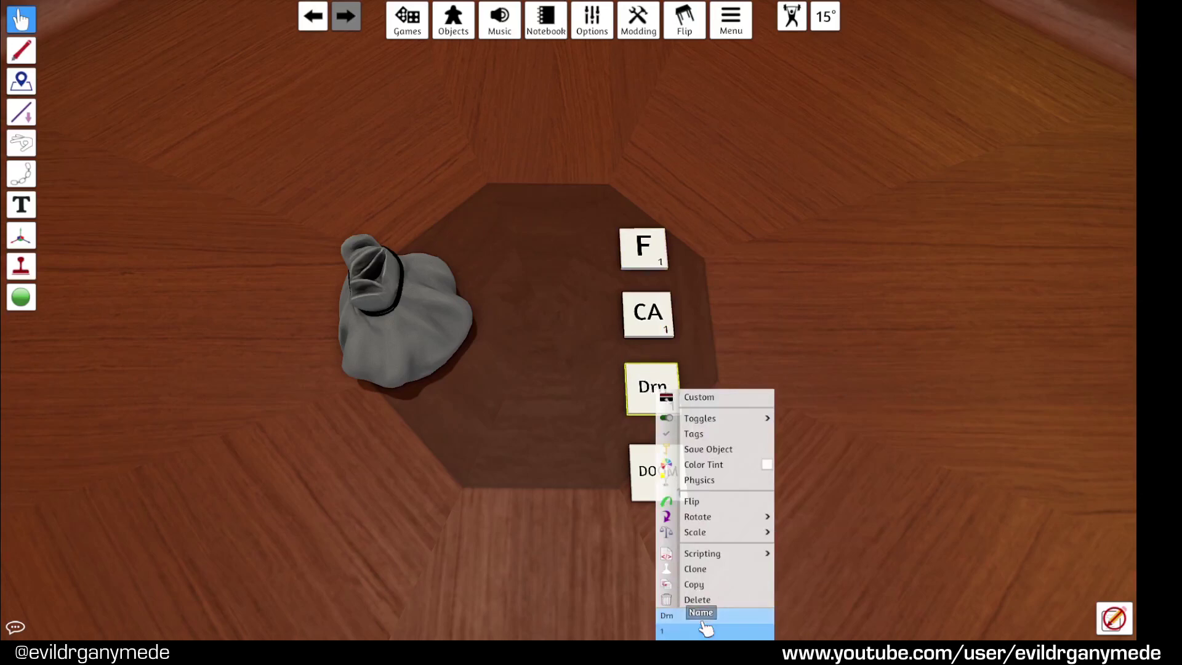
{"action": "left_click", "coordinate": [732, 277]}
{"action": "right_click", "coordinate": [667, 471]}
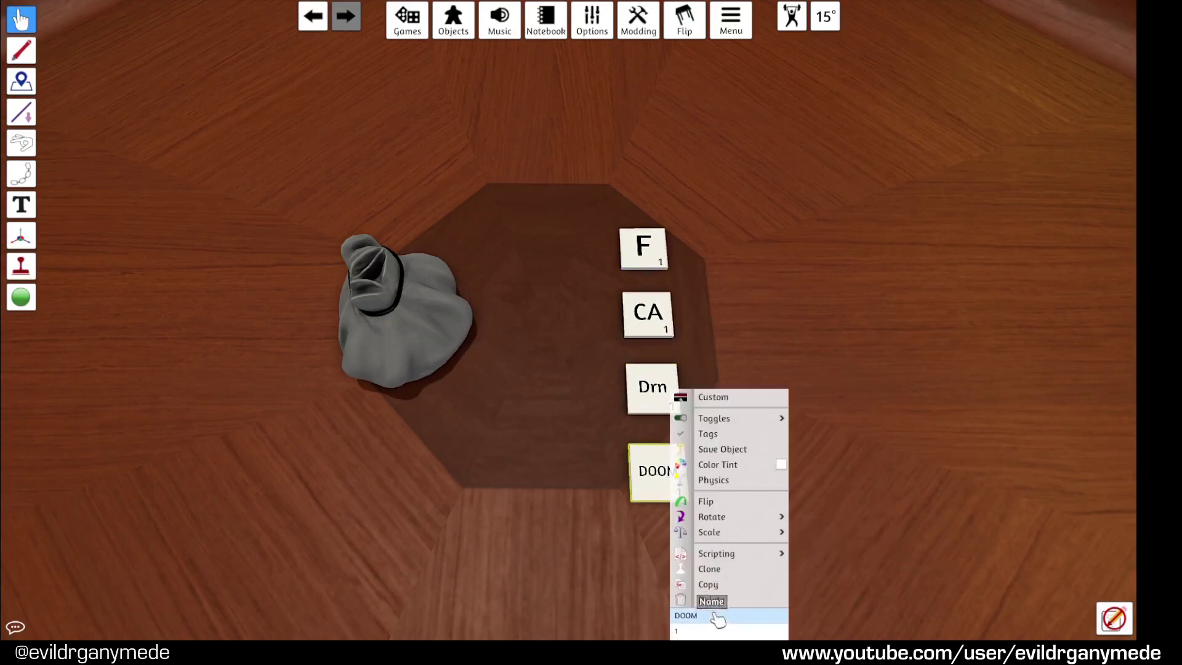
{"action": "left_click", "coordinate": [773, 306]}
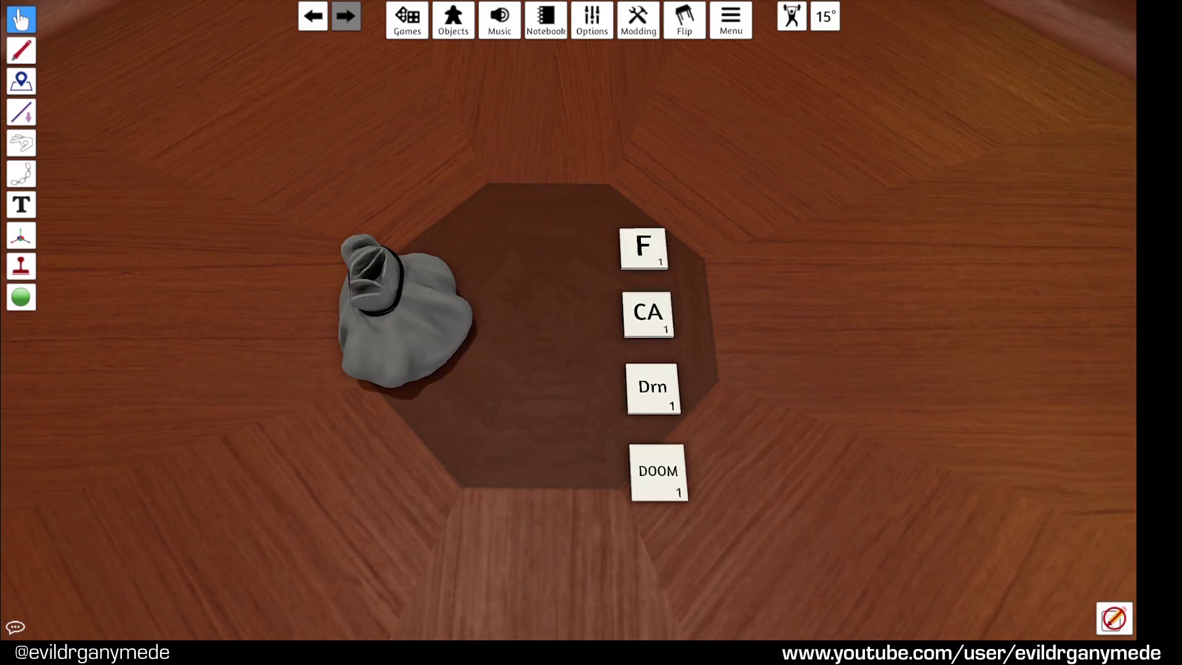
Step: Set the CA counter's name to DB and its description to 5
{"action": "right_click", "coordinate": [668, 317]}
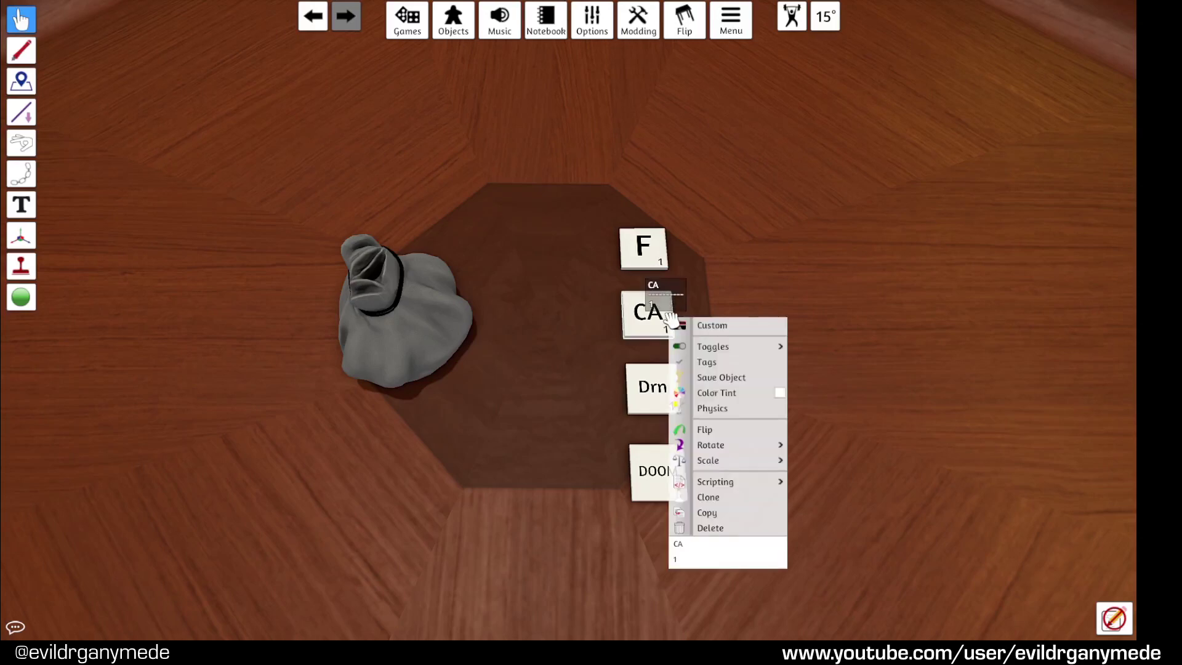
{"action": "left_click", "coordinate": [714, 544]}
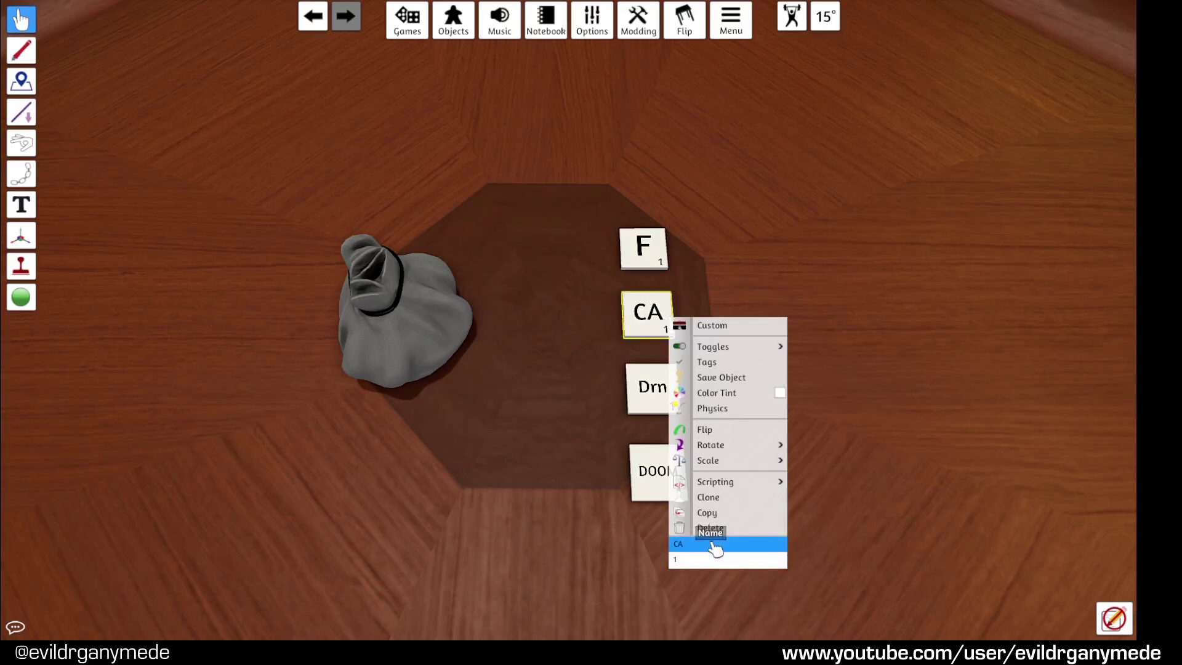
{"action": "key", "text": "BackSpace"}
{"action": "key", "text": "BackSpace"}
{"action": "type", "text": "DB"}
{"action": "left_click", "coordinate": [712, 559]}
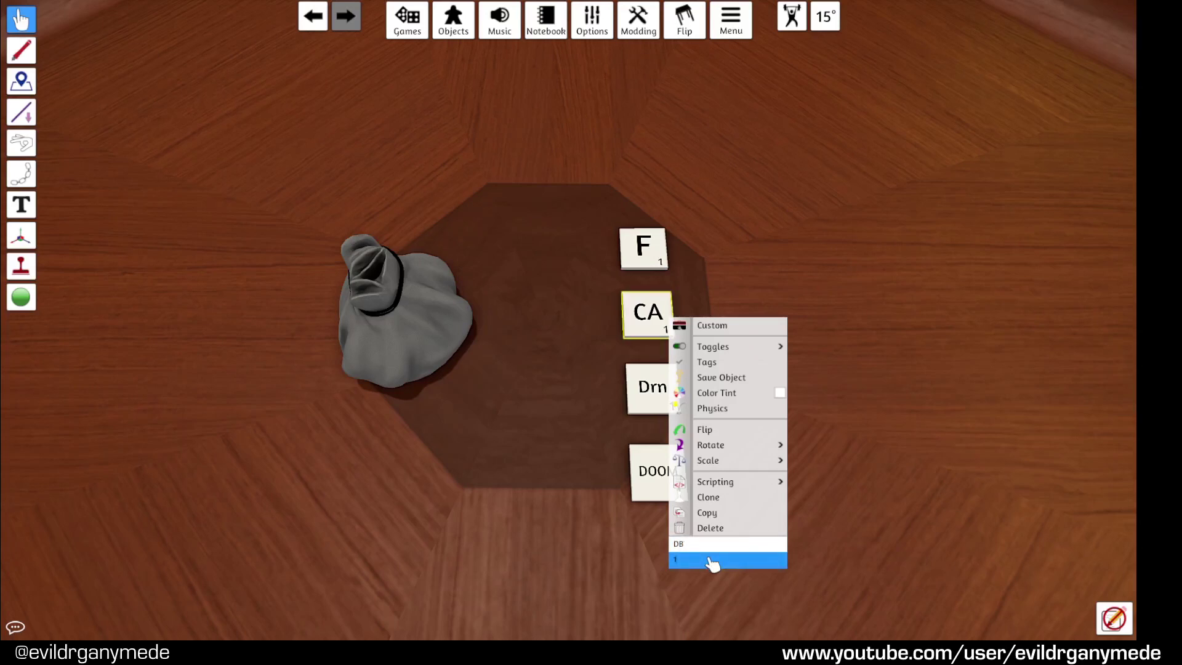
{"action": "type", "text": "5"}
{"action": "left_click", "coordinate": [895, 384]}
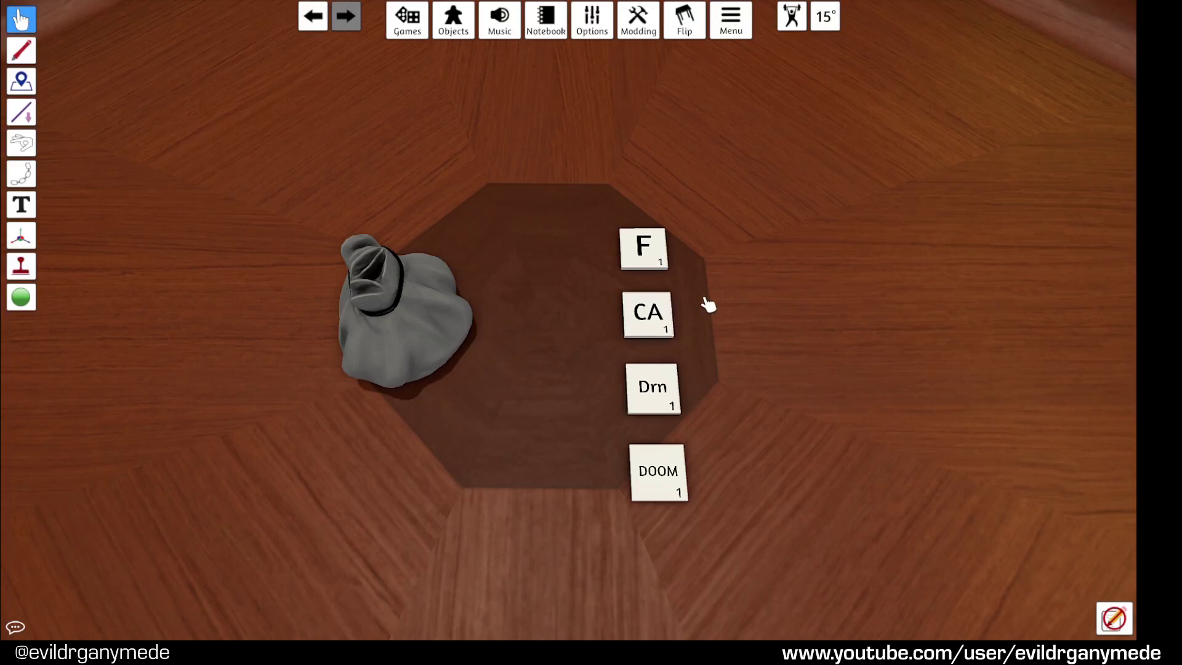
Step: Copy the edited CA counter and paste one copy just beside the original
{"action": "mouse_move", "coordinate": [662, 319]}
{"action": "right_click", "coordinate": [669, 315]}
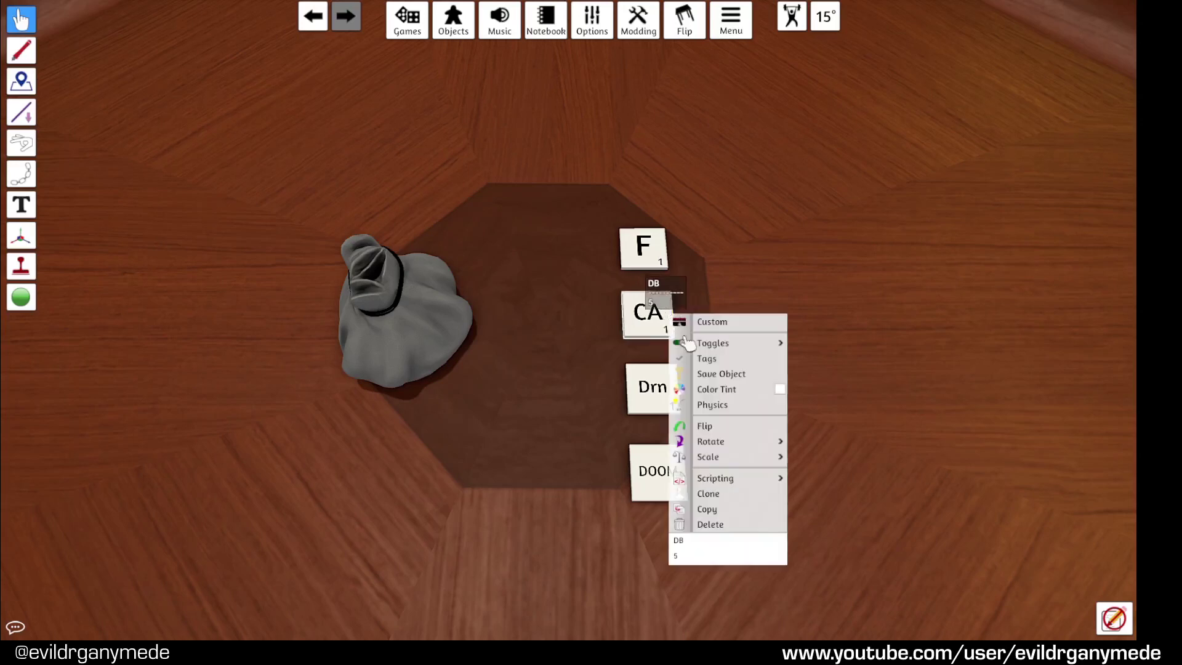
{"action": "left_click", "coordinate": [729, 511]}
{"action": "right_click", "coordinate": [732, 310]}
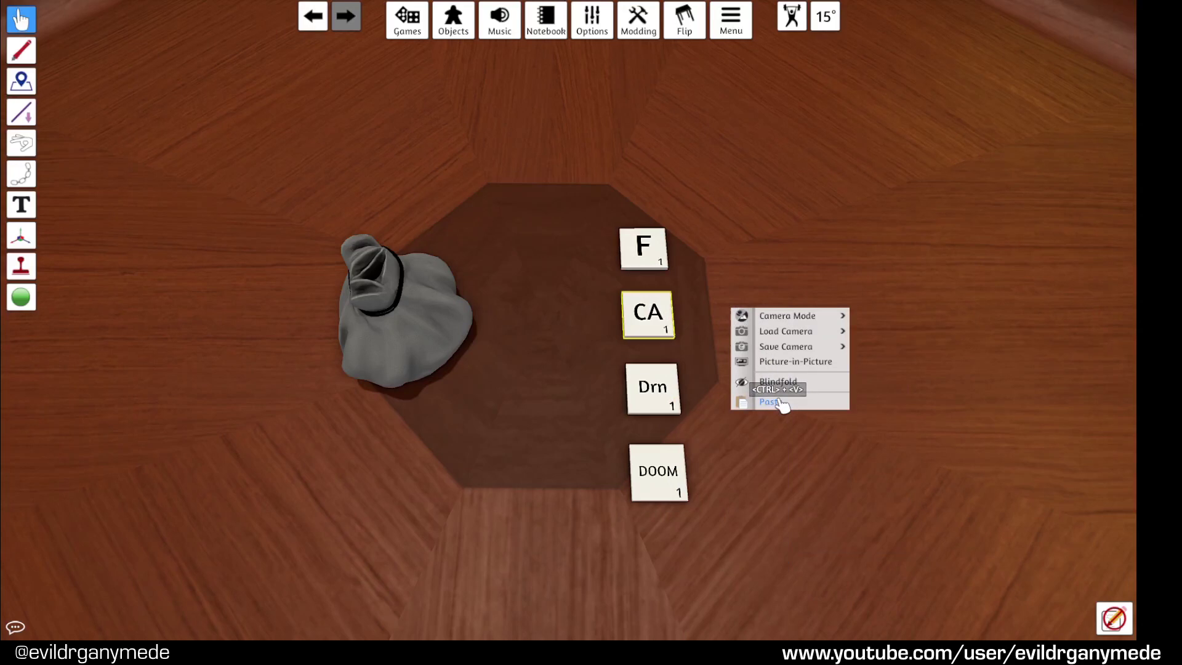
{"action": "key", "text": "ctrl+v"}
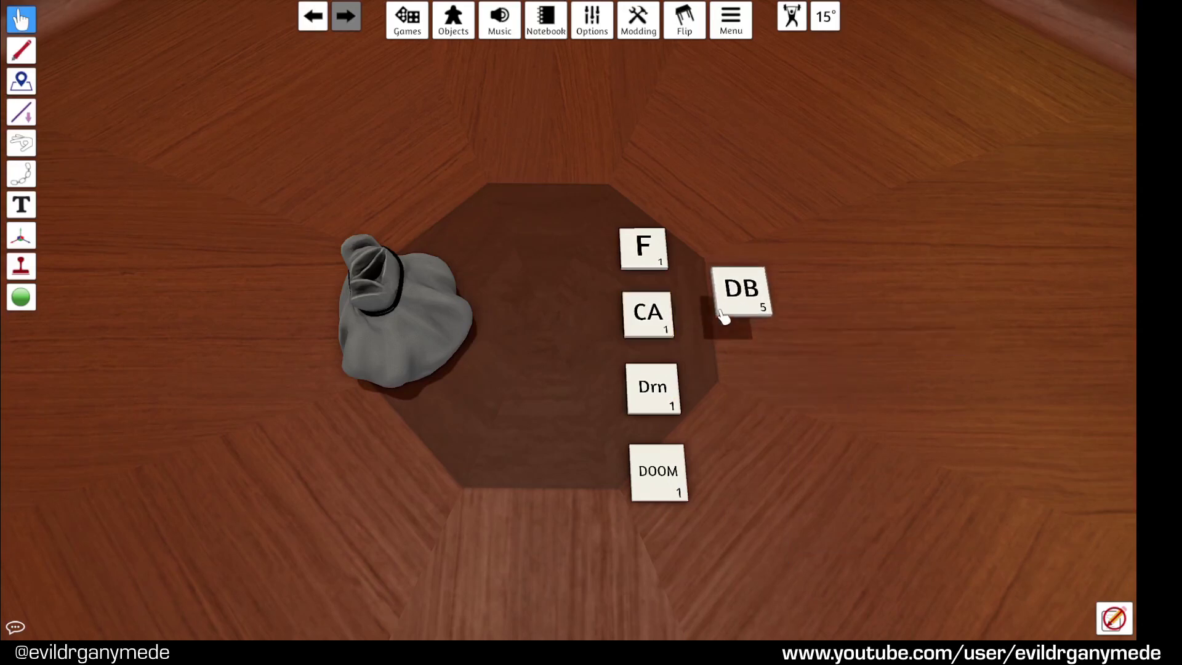
{"action": "mouse_move", "coordinate": [722, 314]}
{"action": "left_mouse_down"}
{"action": "mouse_move", "coordinate": [686, 338]}
{"action": "mouse_move", "coordinate": [724, 315]}
{"action": "left_mouse_up"}
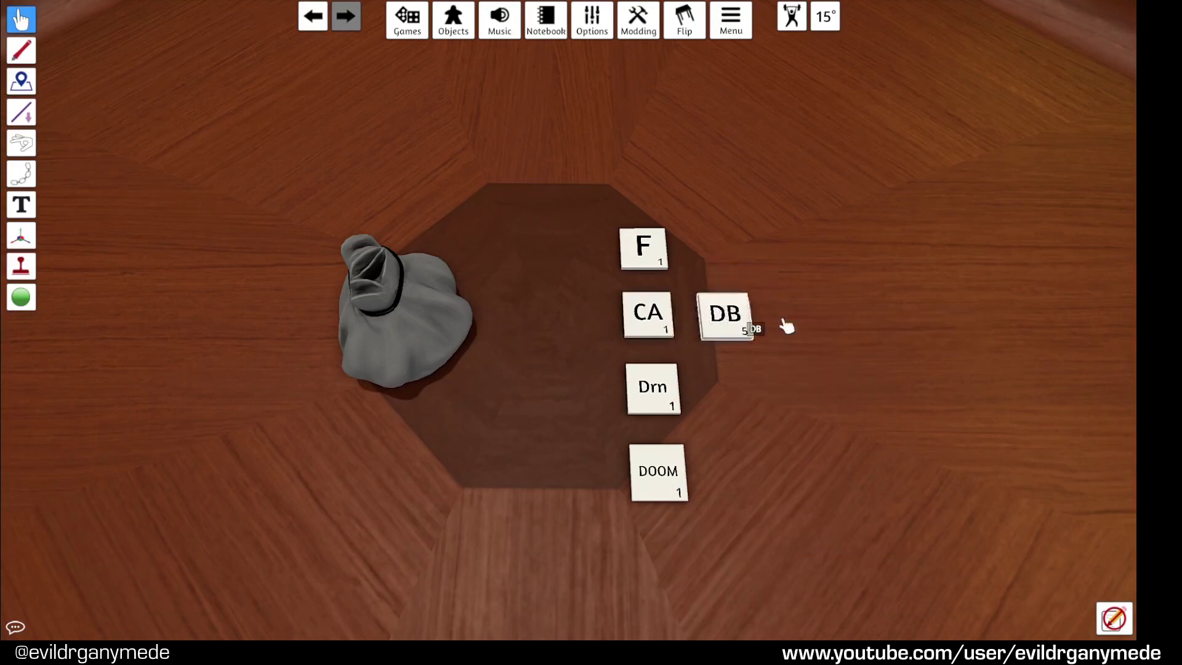
Step: Paste three more DB counters in a row beside the first copy
{"action": "right_click", "coordinate": [743, 315]}
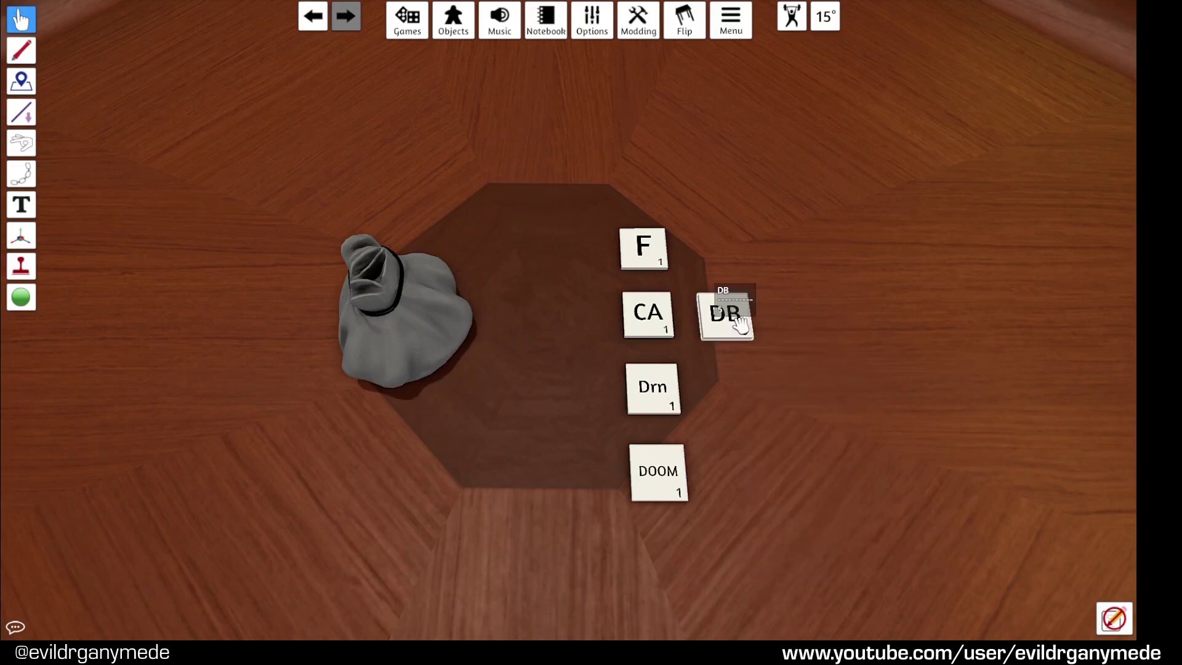
{"action": "key", "text": "ctrl+v"}
{"action": "key", "text": "ctrl+v"}
{"action": "key", "text": "ctrl+v"}
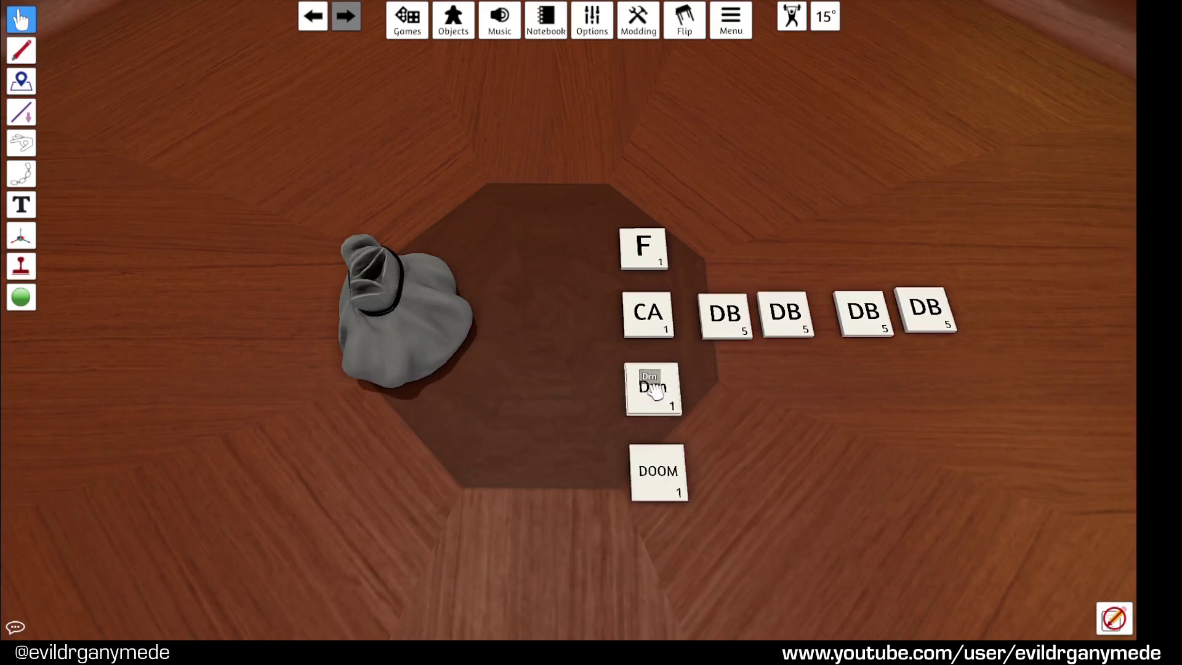
Step: Set the F counter's name to Z and description to 25, and paste a copy of it beside the original
{"action": "right_click", "coordinate": [654, 246]}
{"action": "left_click", "coordinate": [696, 472]}
{"action": "type", "text": "z"}
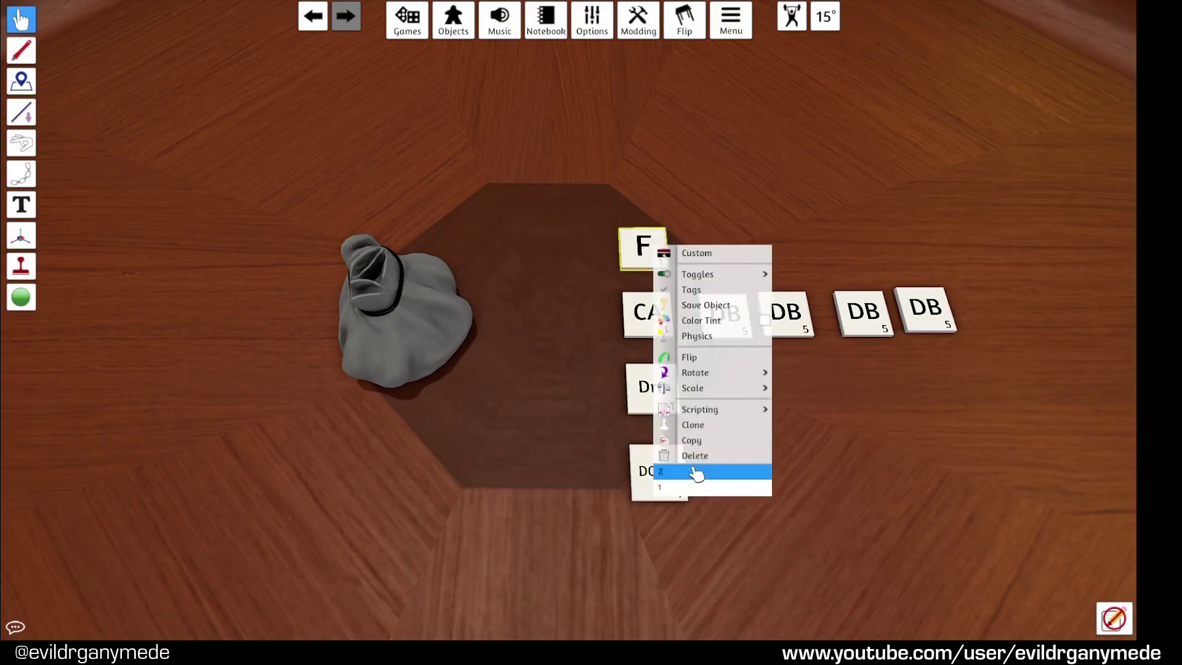
{"action": "type", "text": "125"}
{"action": "key", "text": "BackSpace"}
{"action": "key", "text": "BackSpace"}
{"action": "left_click", "coordinate": [894, 394]}
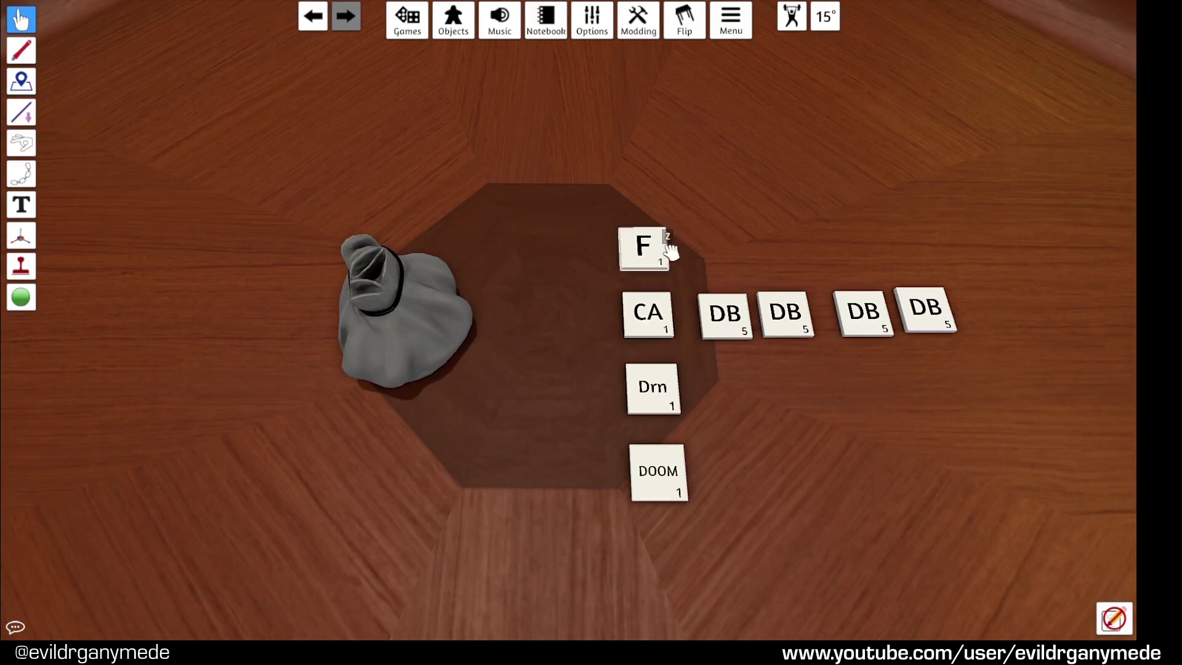
{"action": "mouse_move", "coordinate": [654, 255]}
{"action": "key", "text": "ctrl+v"}
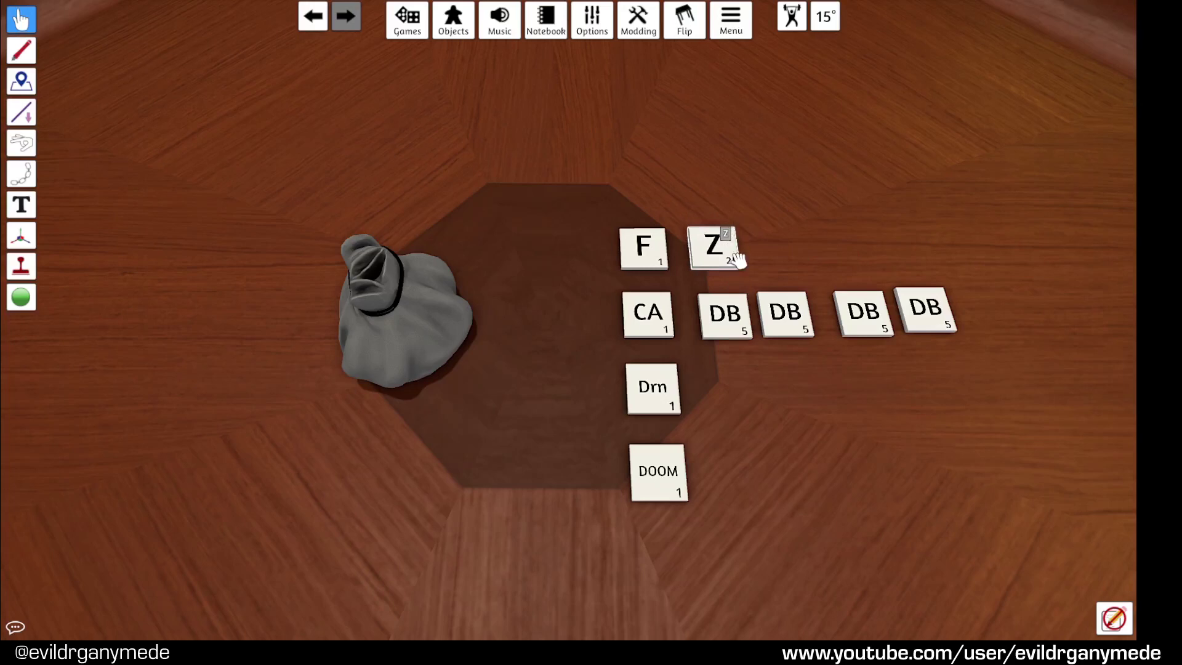
Step: Set the Drn counter's name to MSL and description to H, and paste a copy of it beside the original
{"action": "right_click", "coordinate": [657, 390]}
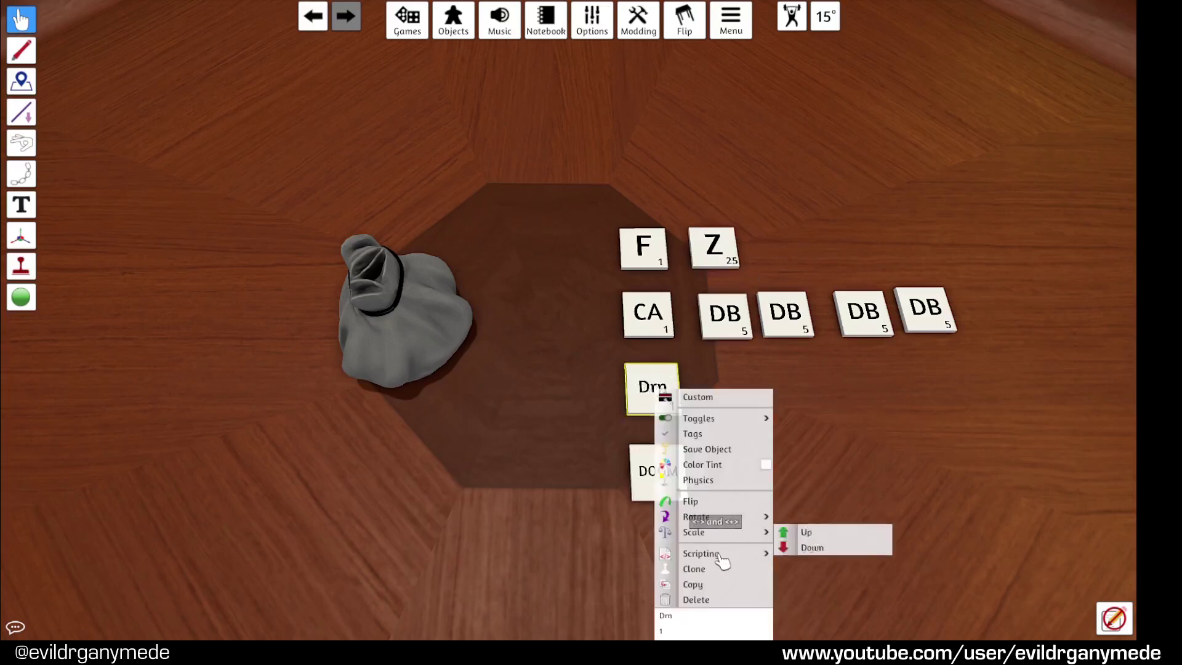
{"action": "left_click", "coordinate": [725, 618]}
{"action": "key", "text": "BackSpace"}
{"action": "key", "text": "BackSpace"}
{"action": "key", "text": "BackSpace"}
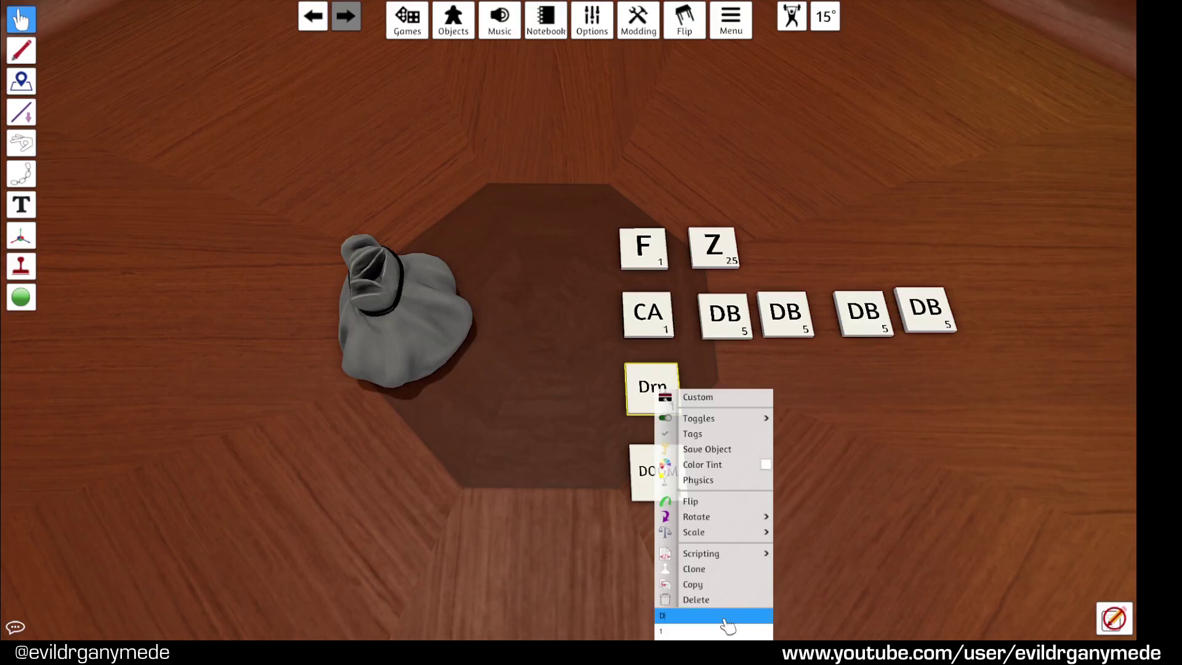
{"action": "type", "text": "Ms"}
{"action": "key", "text": "BackSpace"}
{"action": "type", "text": "SI"}
{"action": "type", "text": "H"}
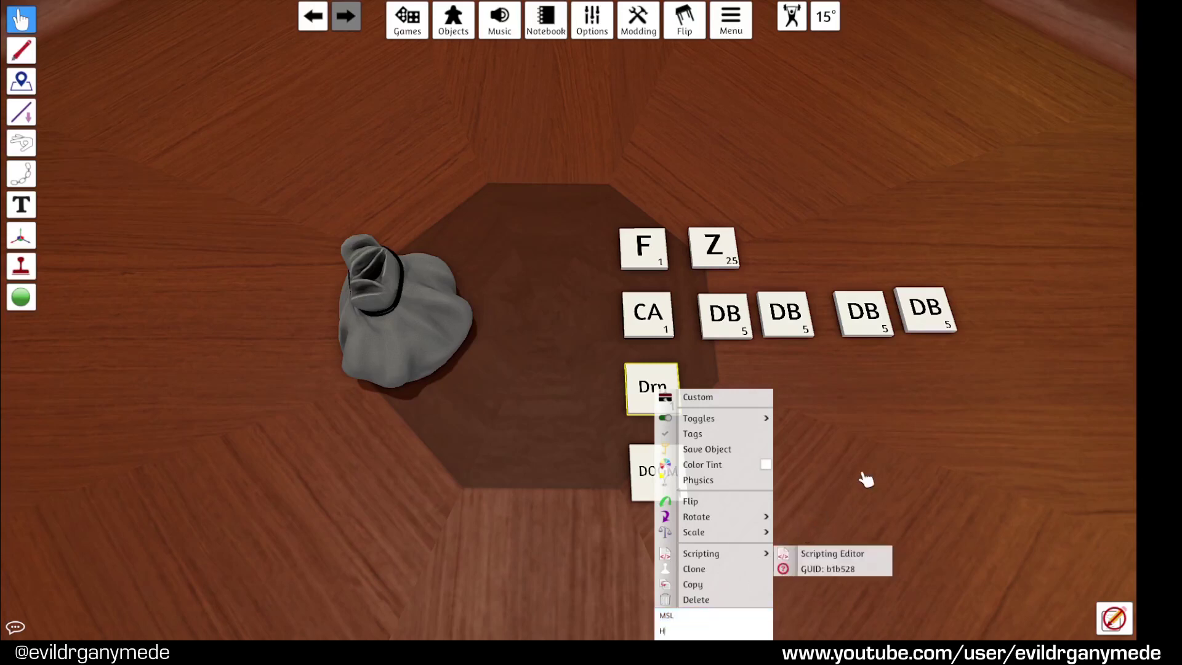
{"action": "left_click", "coordinate": [863, 478]}
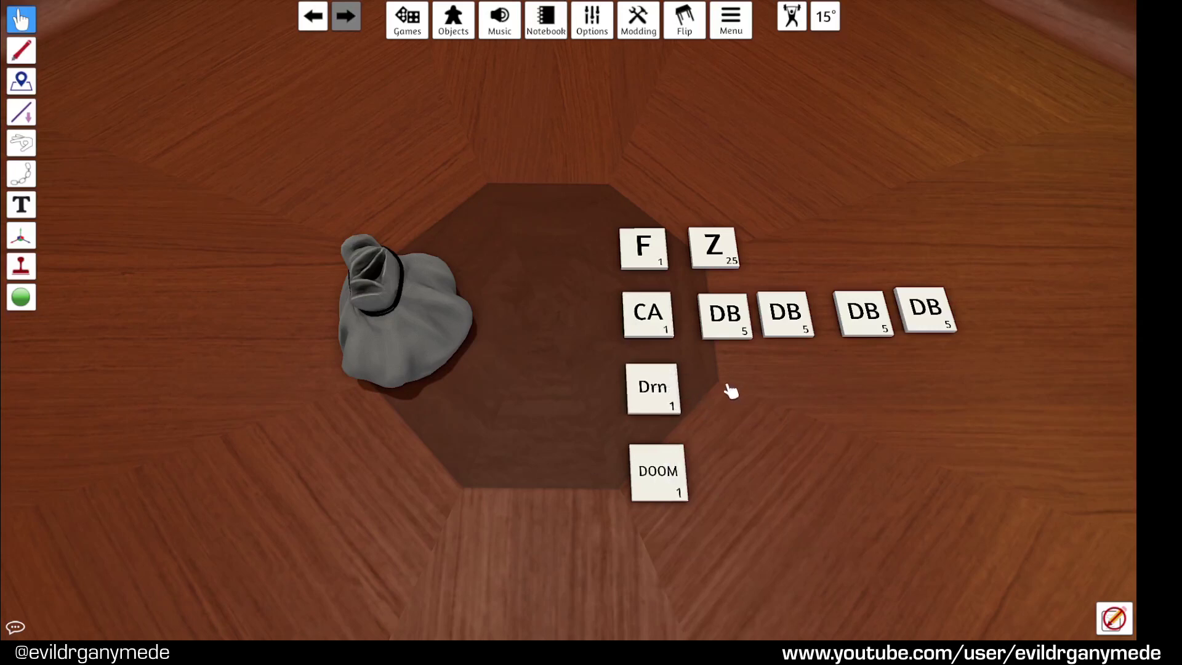
{"action": "key", "text": "ctrl+v"}
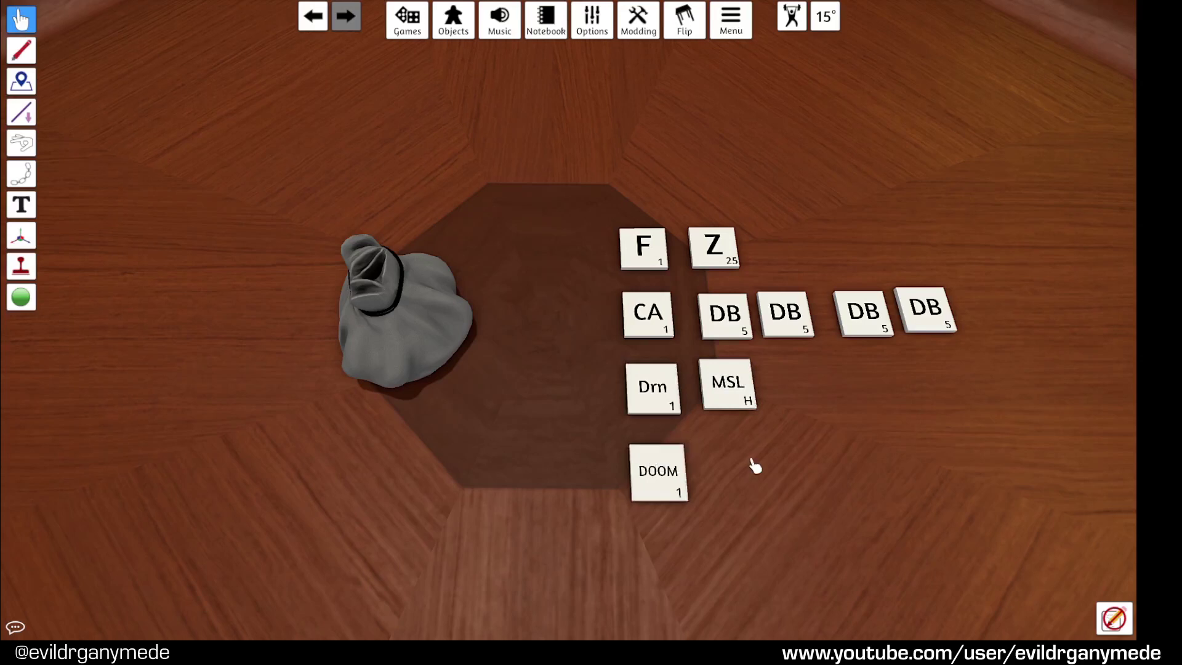
{"action": "key", "text": "f"}
{"action": "key", "text": "f"}
Step: Overwrite the saved game "test game" with the current table and reload it to refresh the counters' text
{"action": "left_click", "coordinate": [419, 28]}
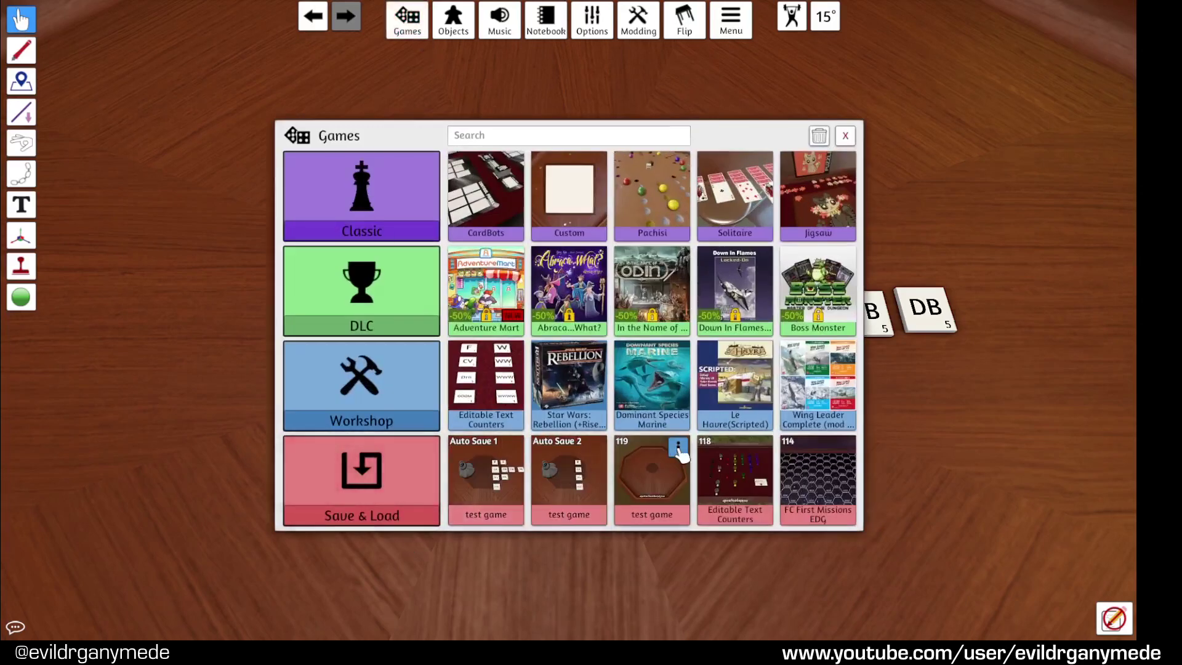
{"action": "left_click", "coordinate": [678, 448]}
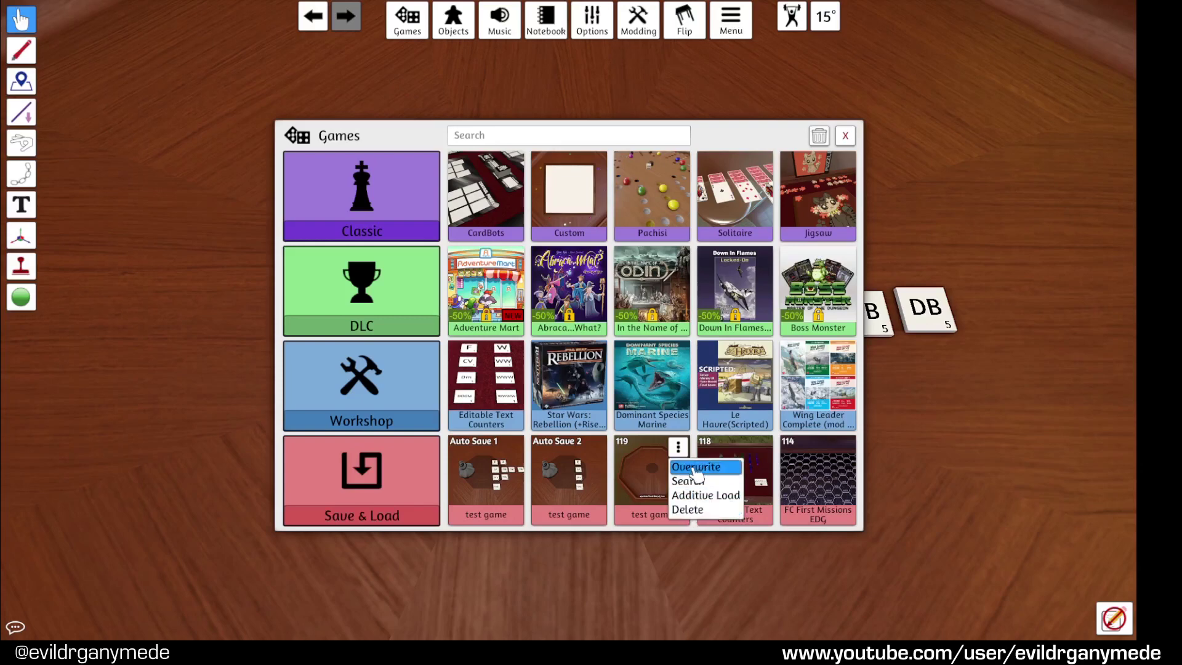
{"action": "left_click", "coordinate": [692, 469]}
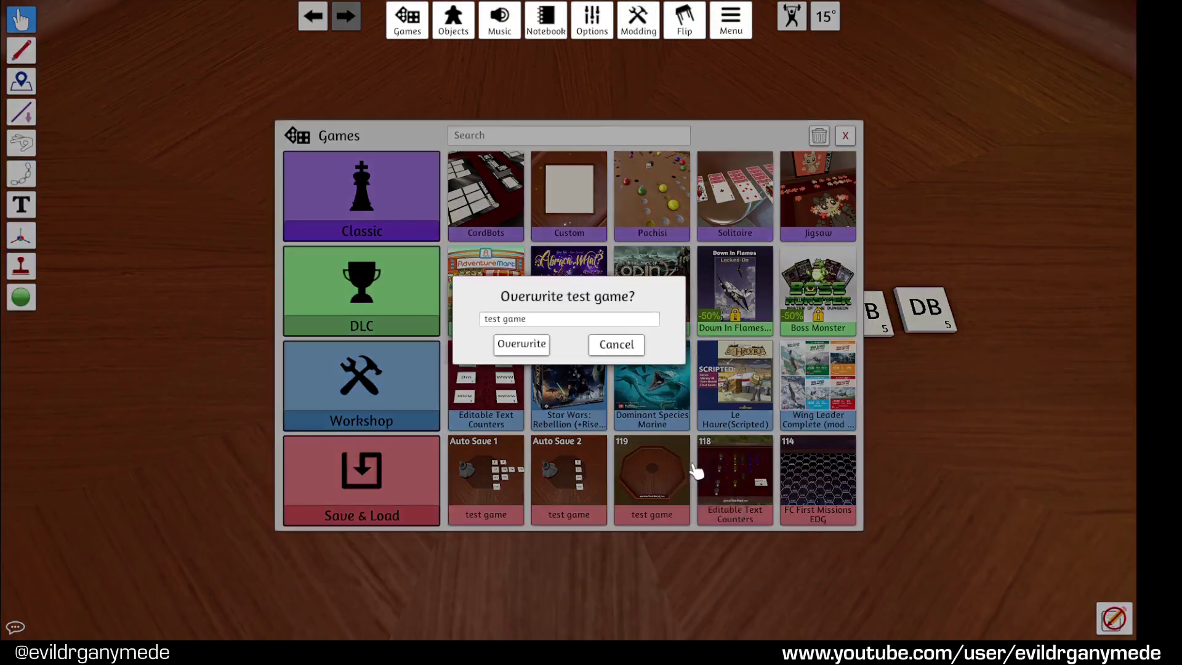
{"action": "left_click", "coordinate": [520, 344]}
{"action": "left_click", "coordinate": [486, 483]}
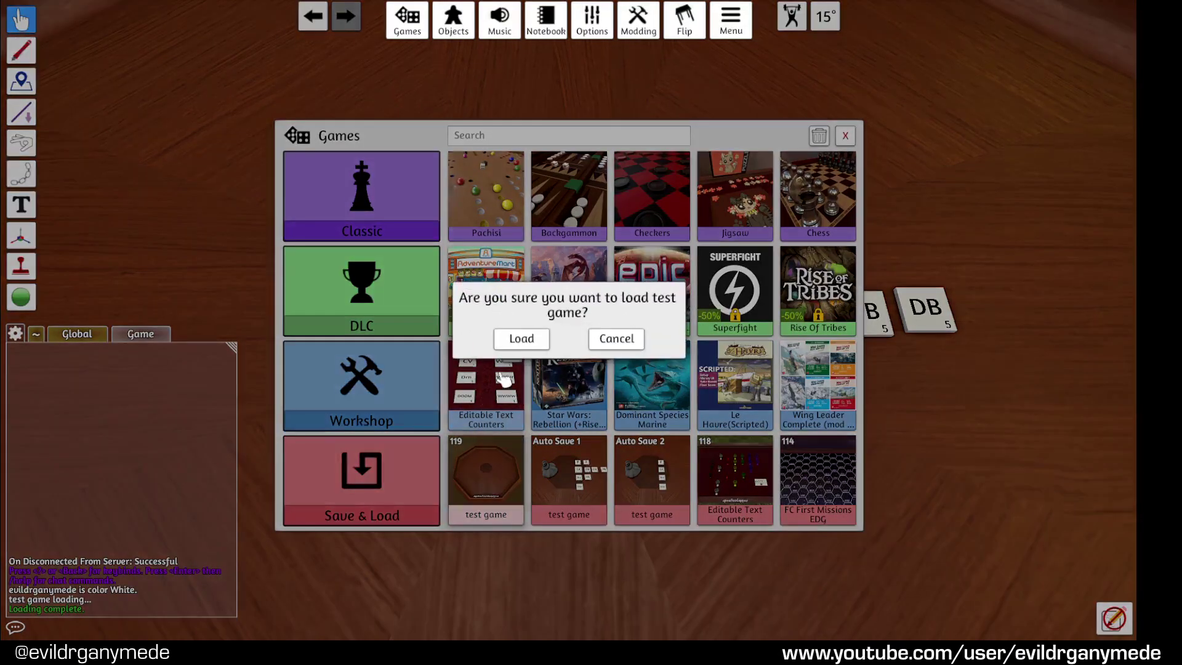
{"action": "left_click", "coordinate": [520, 344]}
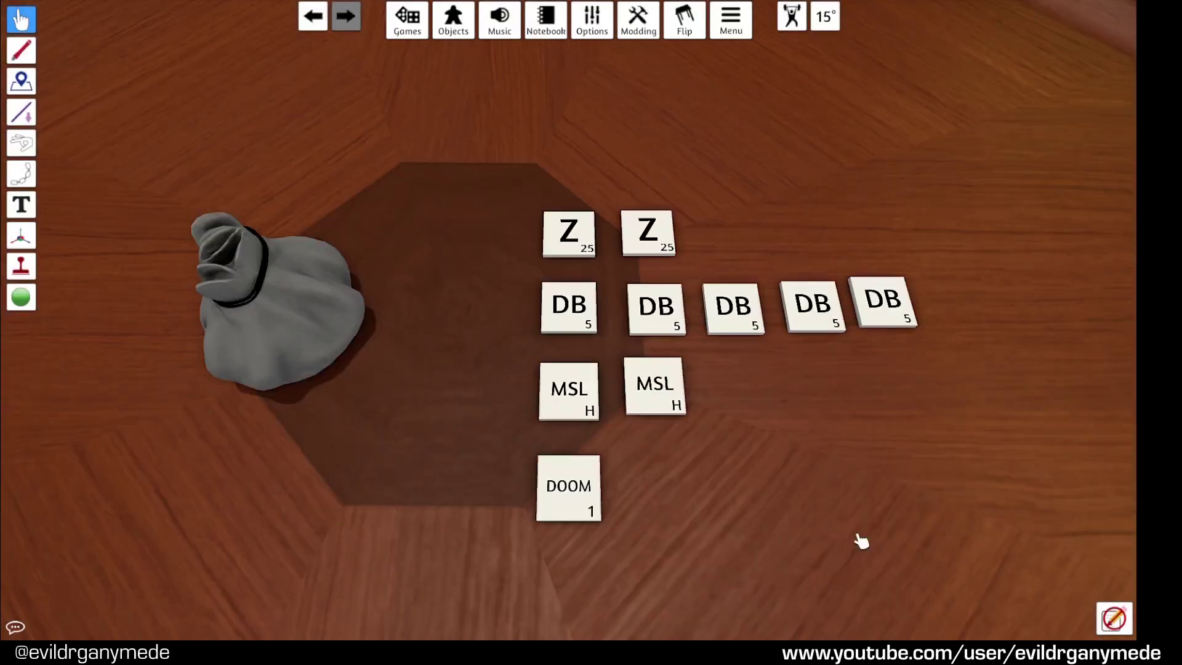